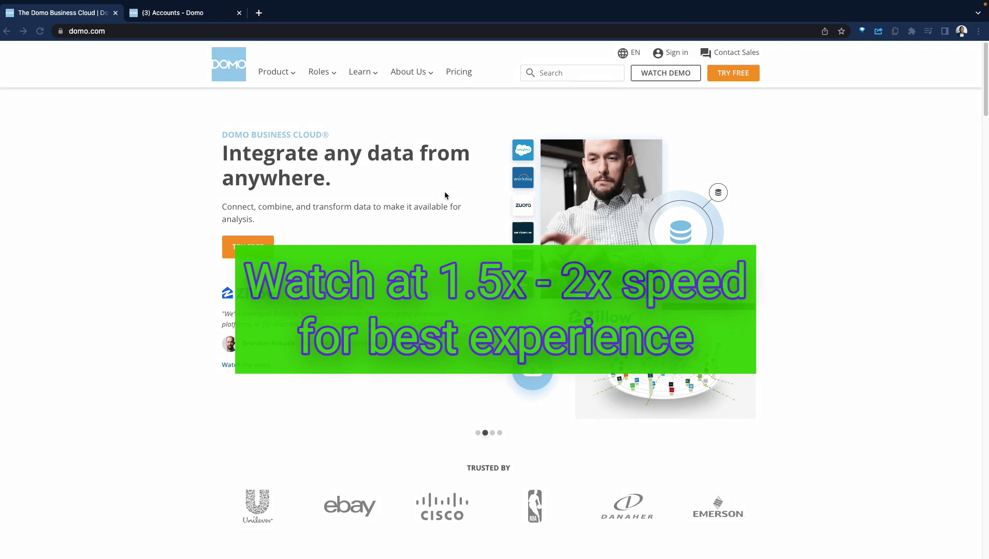
- Switch from the domo.com site to the demohub Domo instance's dashboards home
{"action": "scroll", "coordinate": [444, 191], "scroll_direction": "down", "scroll_amount": 8}
{"action": "scroll", "coordinate": [445, 192], "scroll_direction": "up", "scroll_amount": 8}
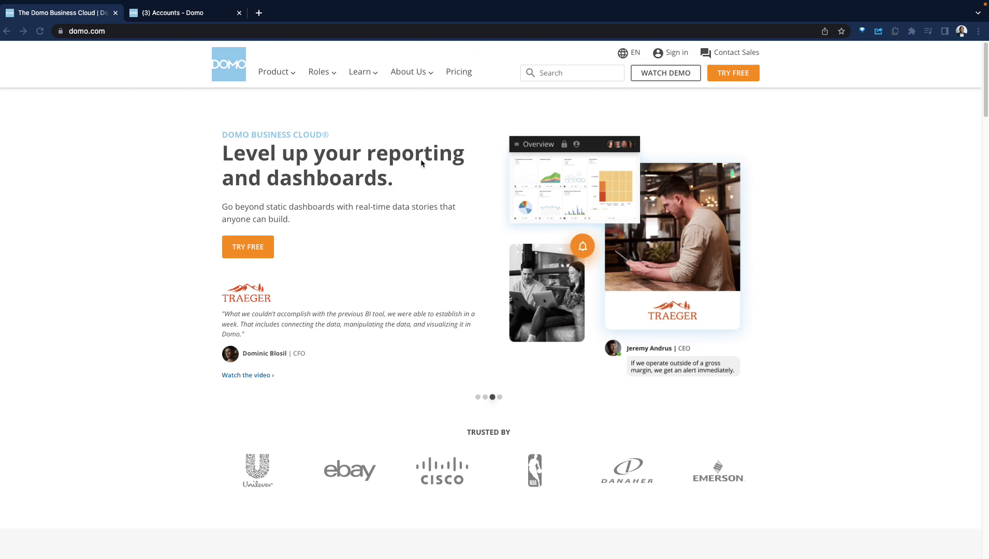
{"action": "key", "text": "ctrl+Tab"}
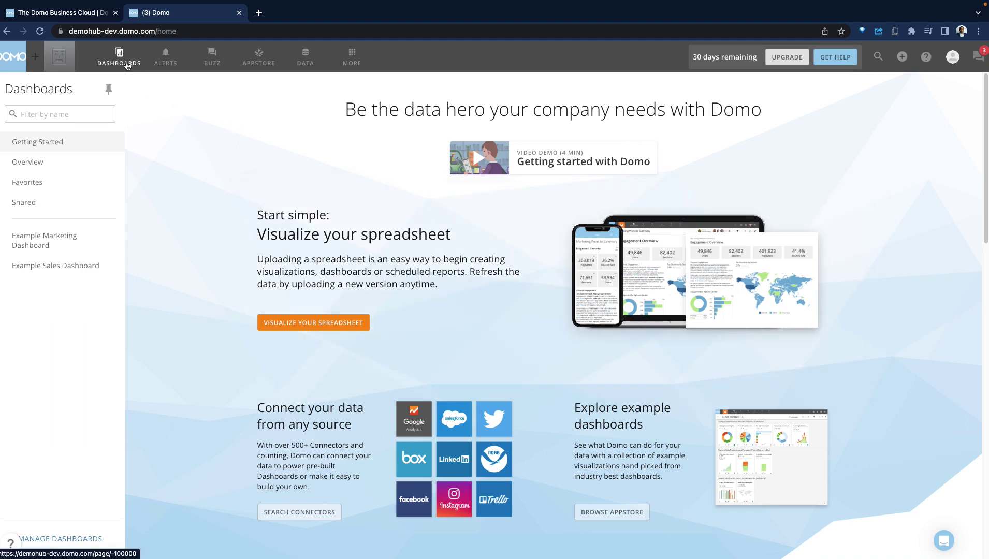
- Tour Overview, Alerts, Buzz, Appstore, Data and More, ending on the Data Warehouse page
{"action": "left_click", "coordinate": [128, 65]}
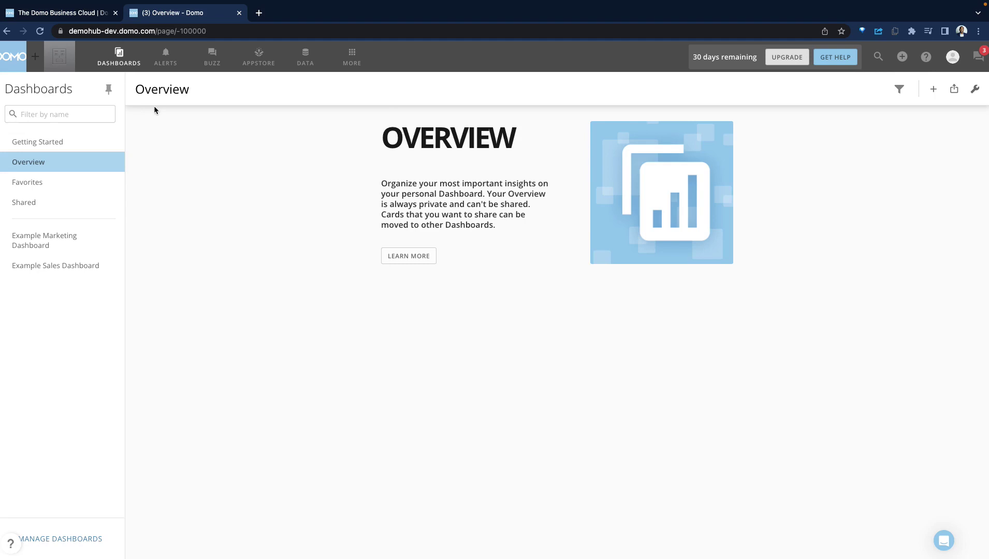
{"action": "left_click", "coordinate": [171, 66]}
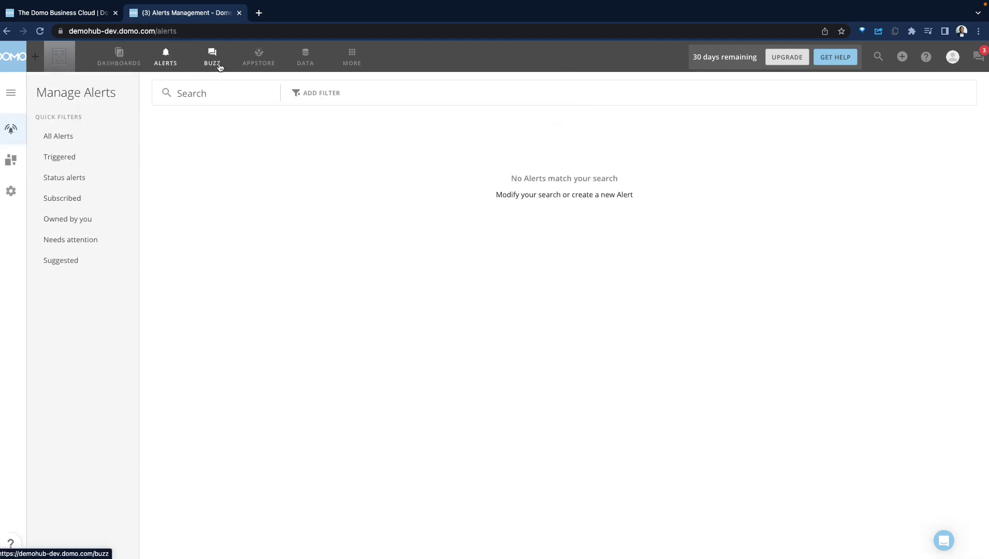
{"action": "left_click", "coordinate": [219, 67]}
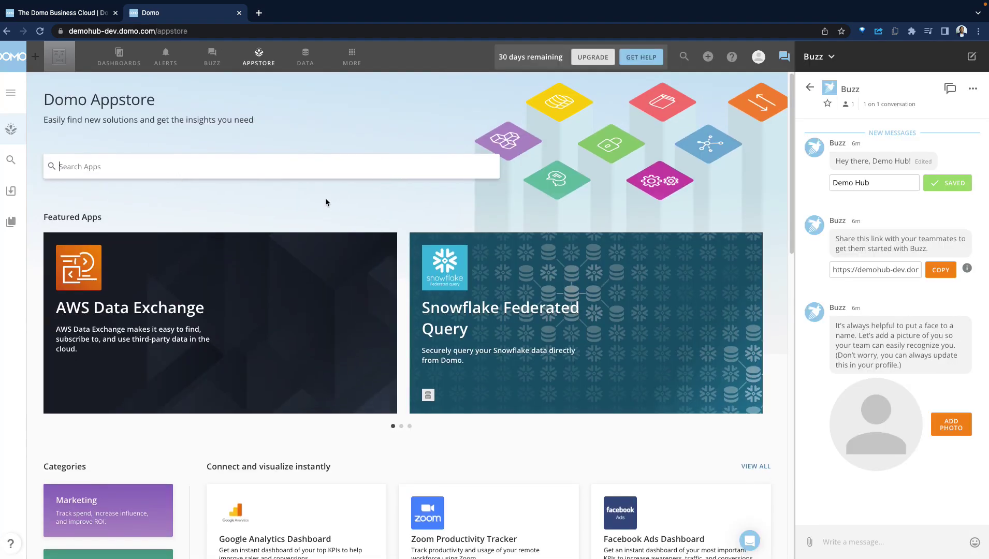
{"action": "scroll", "coordinate": [326, 204], "scroll_direction": "down", "scroll_amount": 10}
{"action": "left_click", "coordinate": [308, 60]}
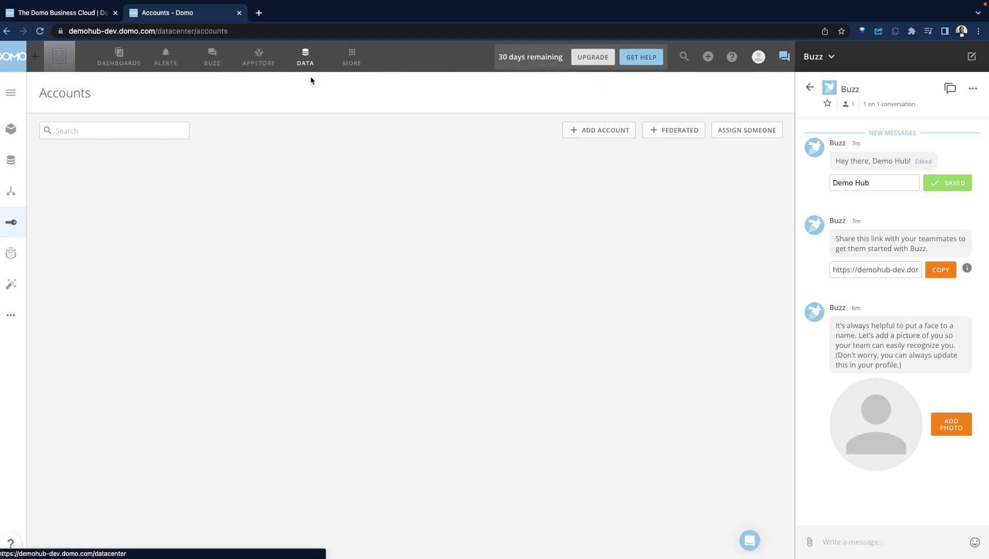
{"action": "left_click", "coordinate": [357, 57]}
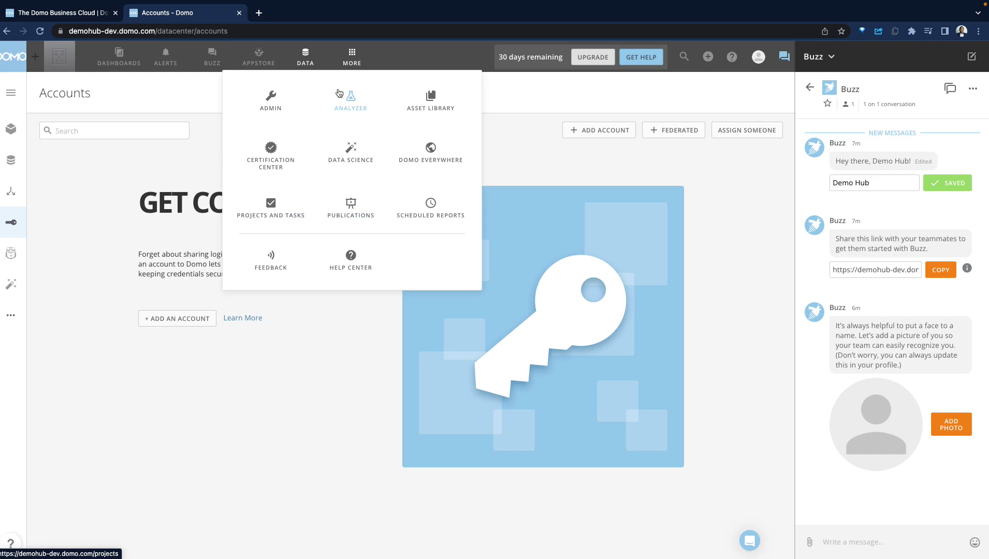
{"action": "left_click", "coordinate": [10, 129]}
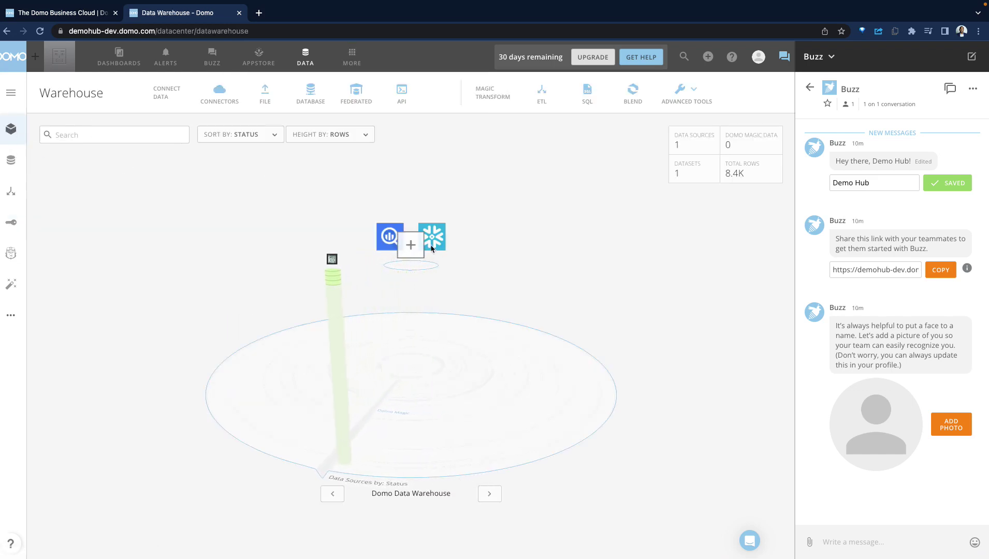
- Select the Snowflake warehouse and add a new data warehouse connection using the Snowflake adapter
{"action": "left_click", "coordinate": [410, 247]}
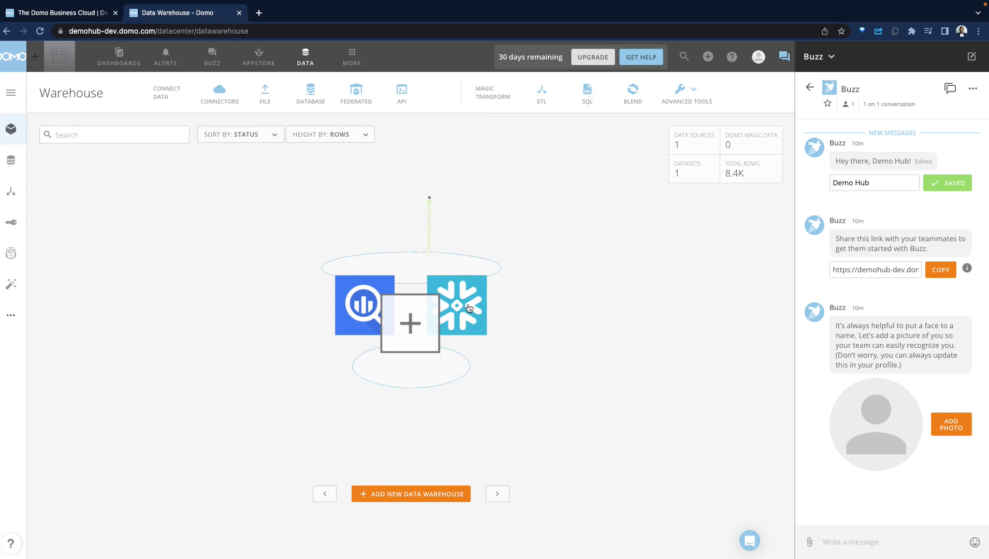
{"action": "left_click", "coordinate": [442, 498]}
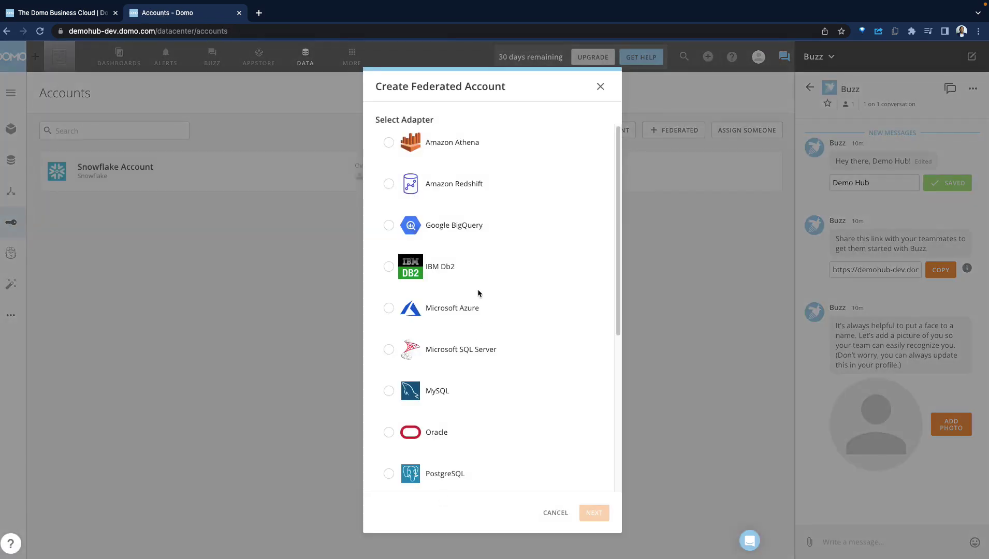
{"action": "scroll", "coordinate": [477, 296], "scroll_direction": "down", "scroll_amount": 5}
{"action": "left_click", "coordinate": [445, 334]}
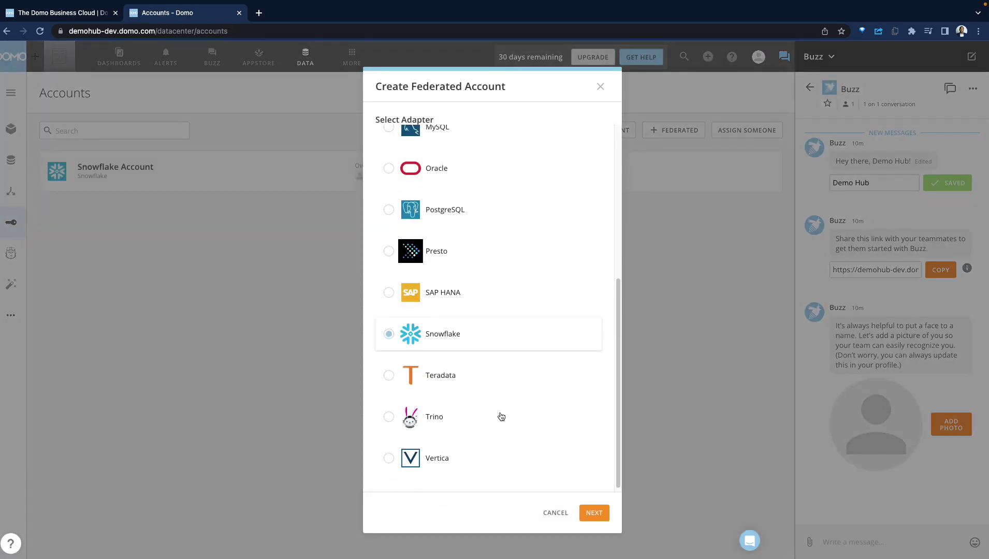
{"action": "left_click", "coordinate": [589, 510]}
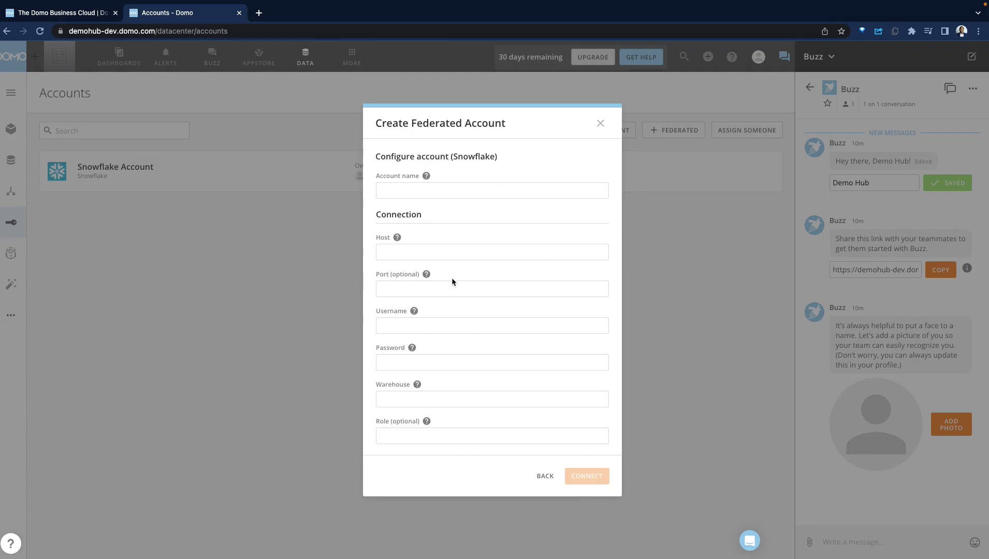
{"action": "left_click", "coordinate": [448, 189]}
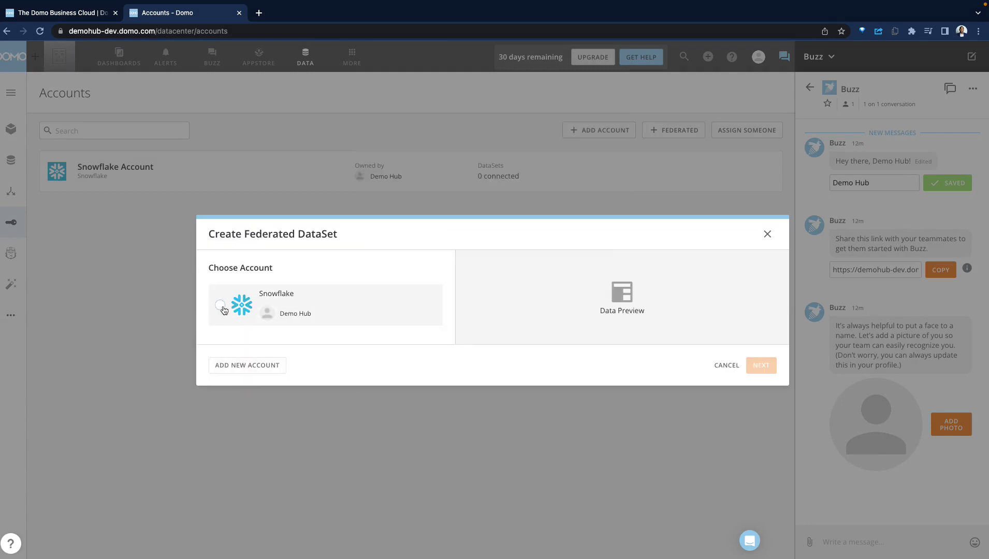
- Pick the Snowflake account and browse SNOWFLAKE_SAMPLE_DATA down to the TPCH_SF1 schema
{"action": "left_click", "coordinate": [220, 305]}
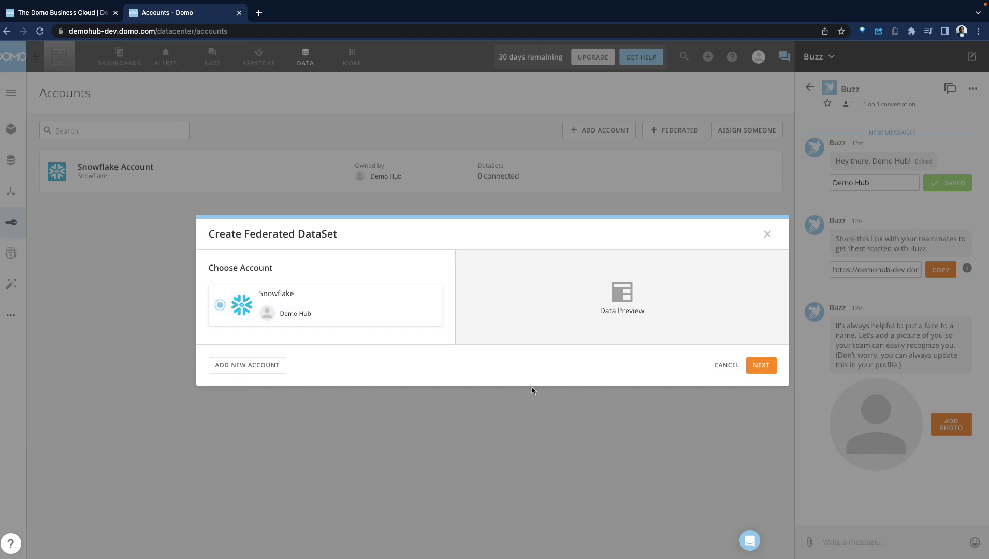
{"action": "left_click", "coordinate": [760, 366]}
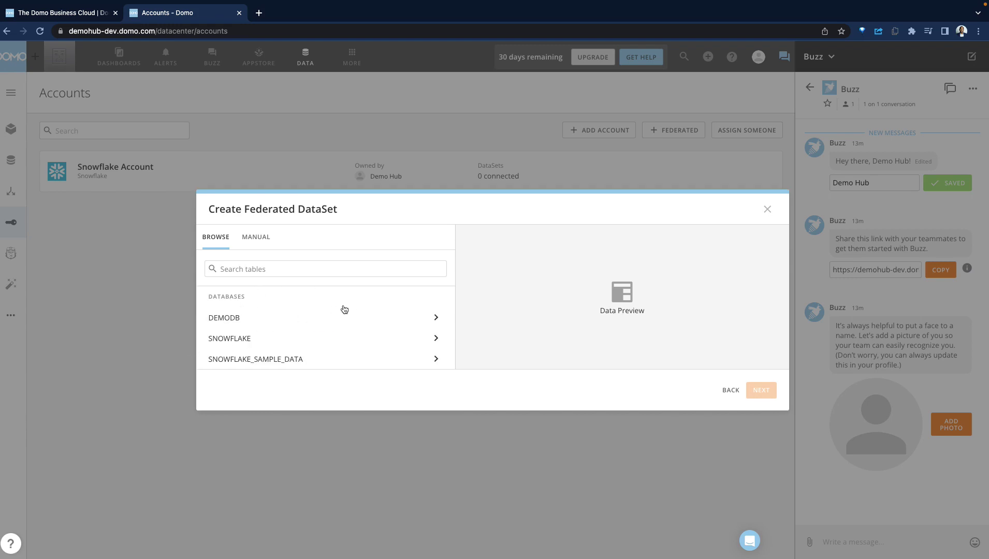
{"action": "left_click", "coordinate": [336, 318]}
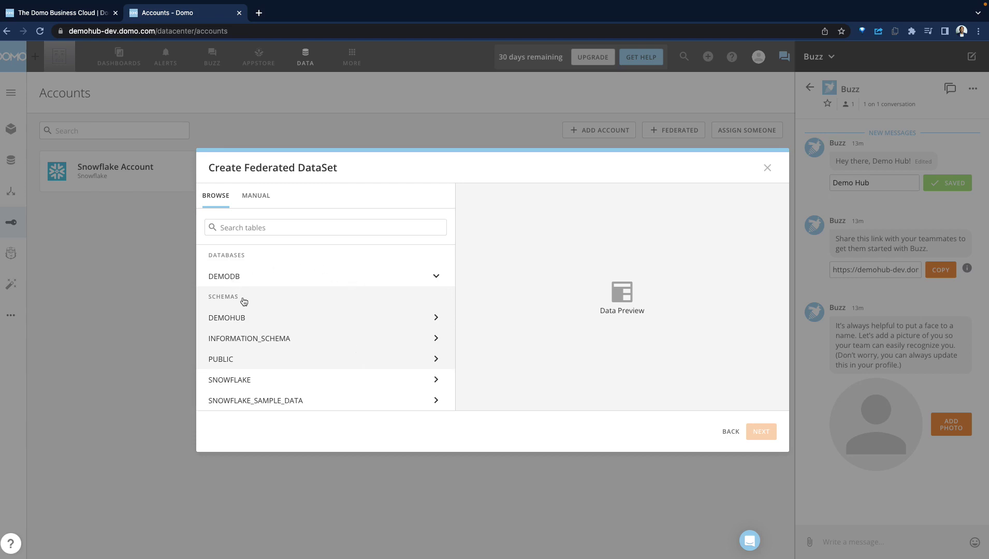
{"action": "left_click", "coordinate": [259, 362]}
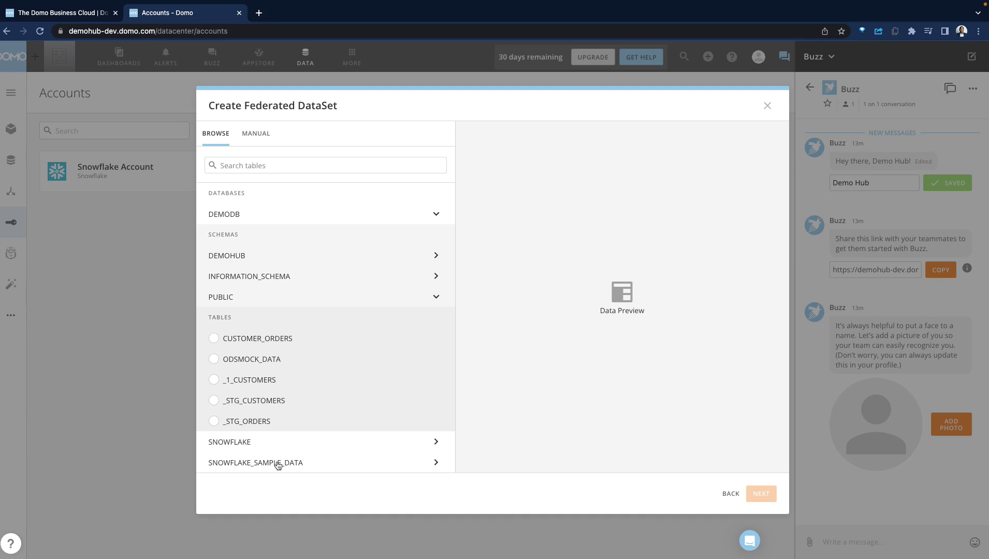
{"action": "left_click", "coordinate": [278, 464]}
{"action": "scroll", "coordinate": [280, 430], "scroll_direction": "down", "scroll_amount": 4}
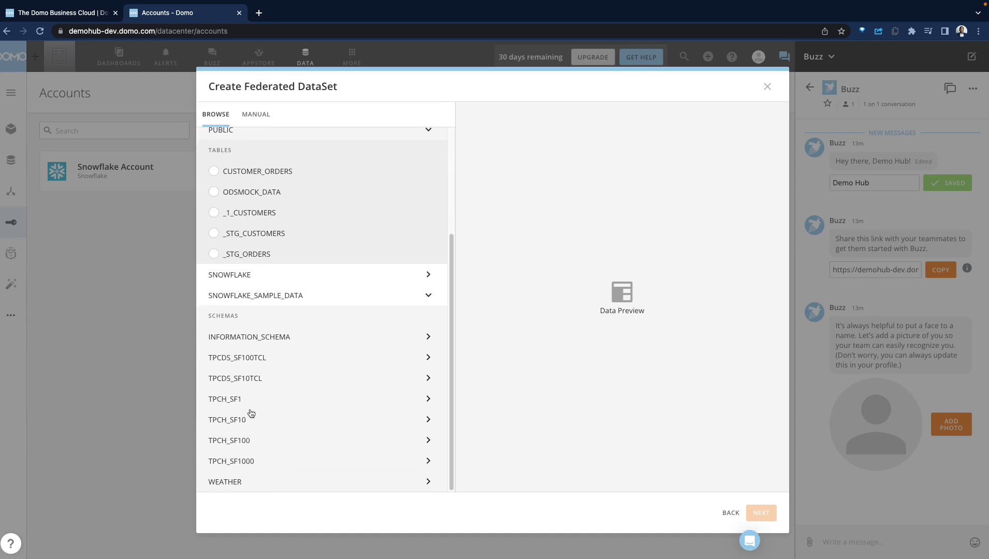
{"action": "left_click", "coordinate": [251, 408]}
- Select the CUSTOMER table and create the federated dataset from it
{"action": "scroll", "coordinate": [284, 419], "scroll_direction": "down", "scroll_amount": 3}
{"action": "left_click", "coordinate": [263, 371]}
{"action": "left_click", "coordinate": [238, 437]}
{"action": "left_click", "coordinate": [241, 372]}
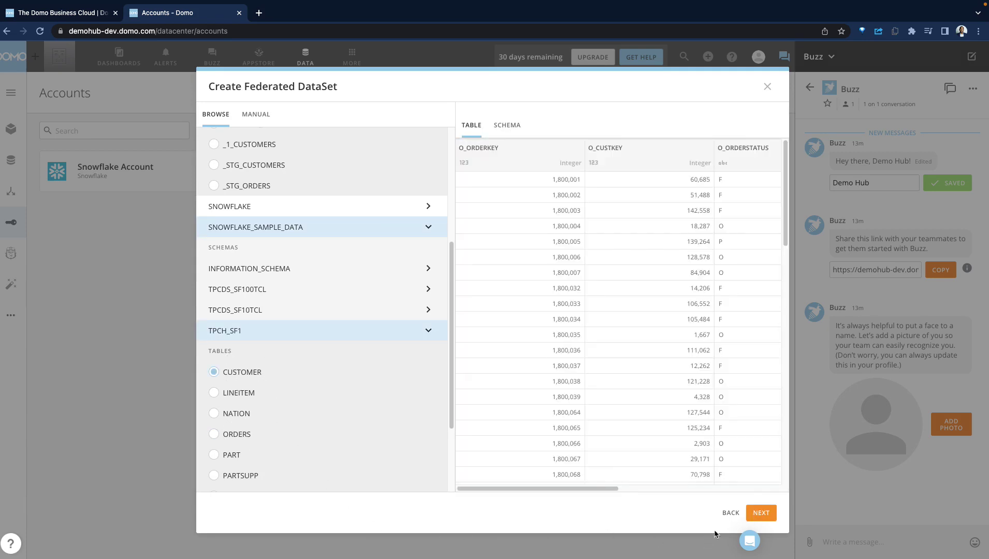
{"action": "left_click", "coordinate": [762, 515]}
{"action": "left_click", "coordinate": [751, 371]}
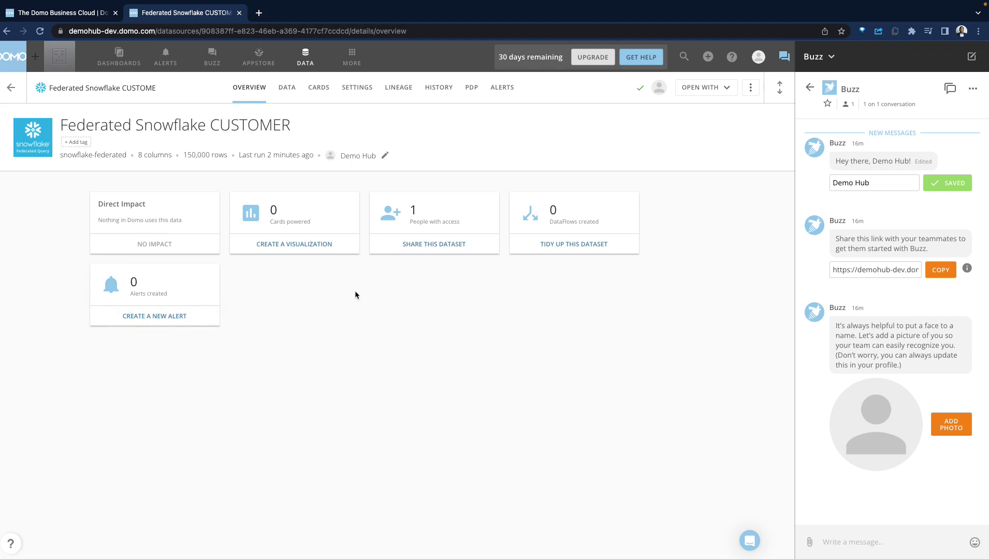
- Show the new dataset's Cards page, which lists no connected cards
{"action": "left_click", "coordinate": [314, 216]}
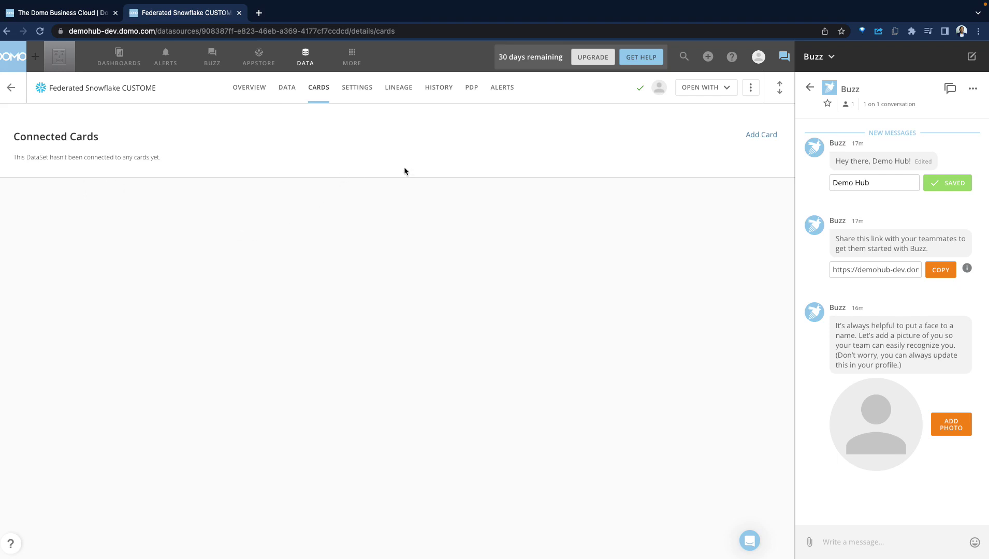
- Browse the dataset's Overview, Data, Schema, Lineage, History and PDP tabs, ending on Cards
{"action": "left_click", "coordinate": [261, 98]}
{"action": "left_click", "coordinate": [292, 91]}
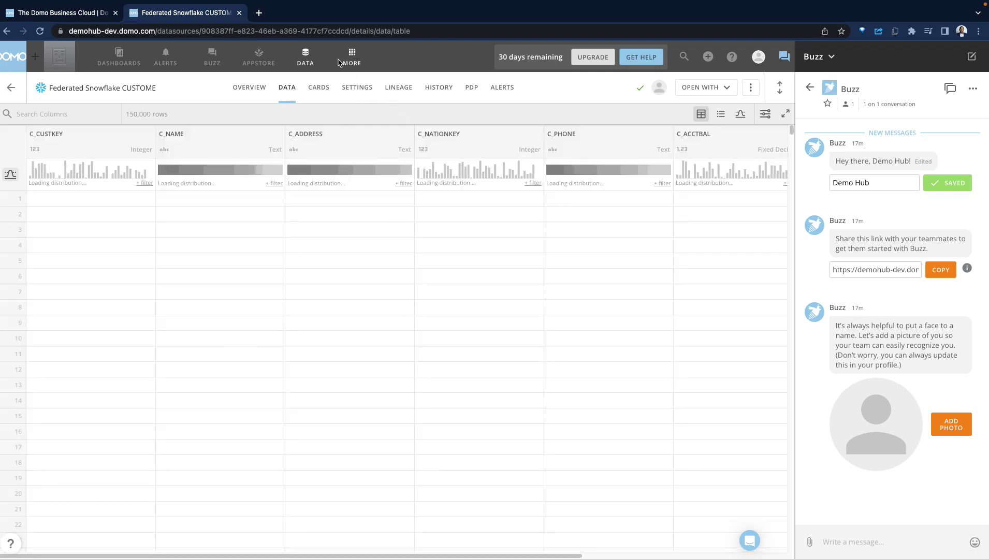
{"action": "left_click", "coordinate": [309, 89]}
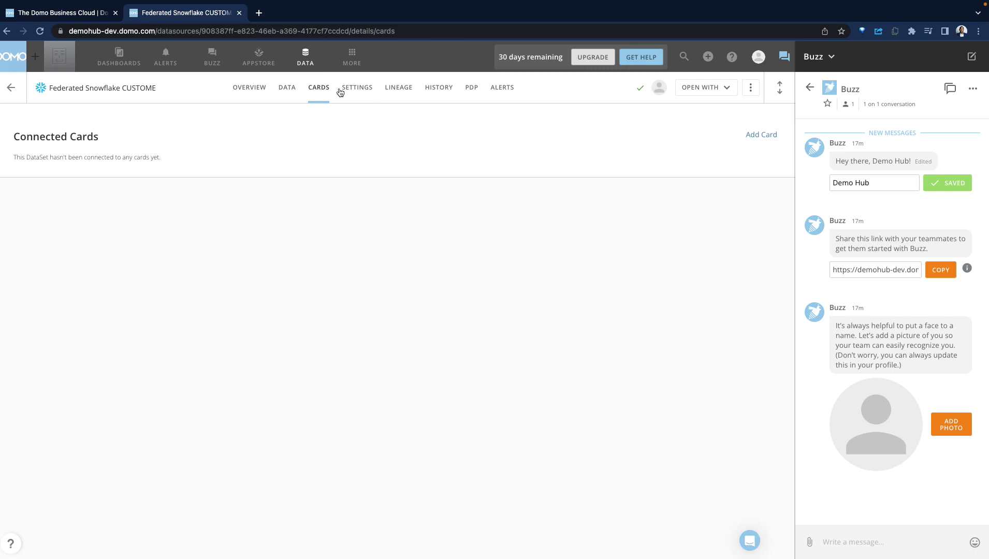
{"action": "left_click", "coordinate": [354, 89]}
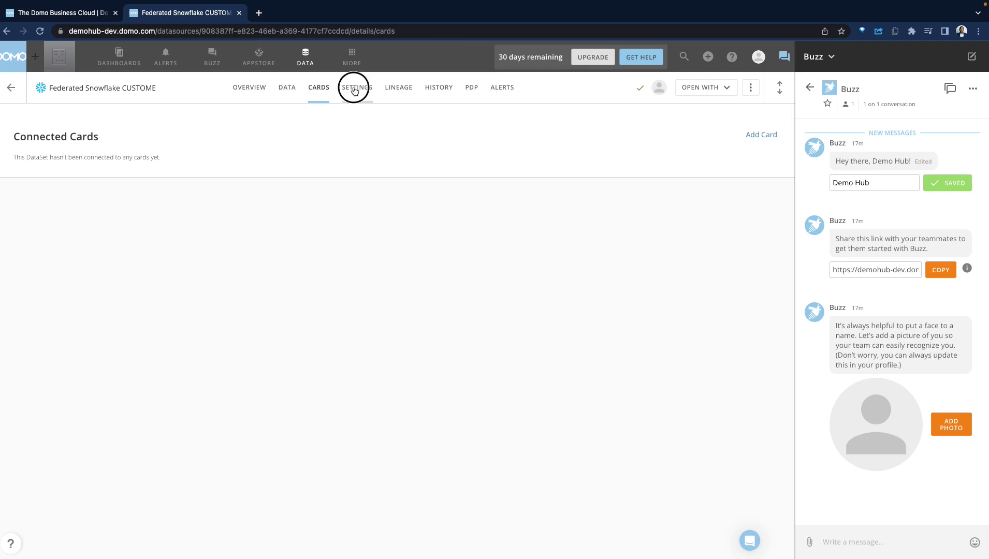
{"action": "left_click", "coordinate": [402, 92]}
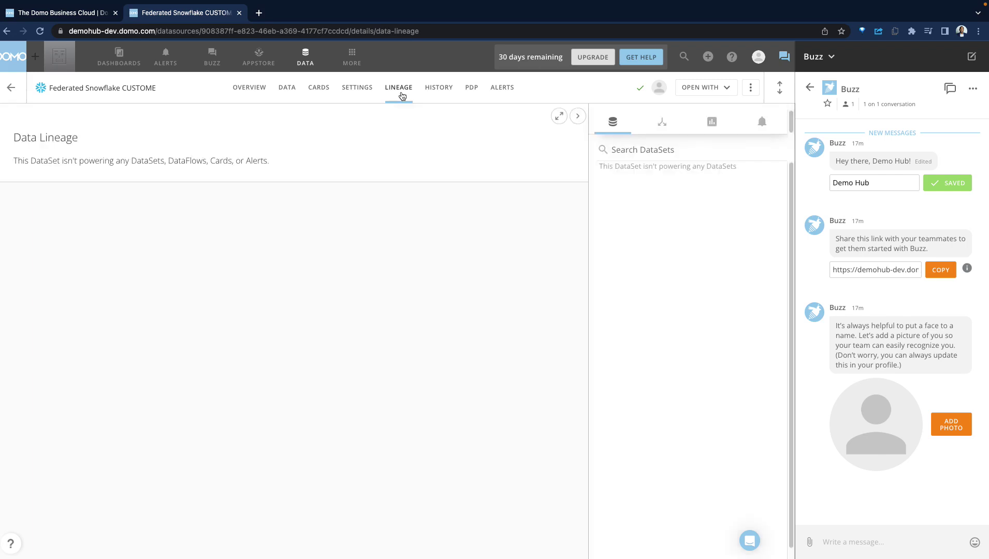
{"action": "left_click", "coordinate": [448, 93]}
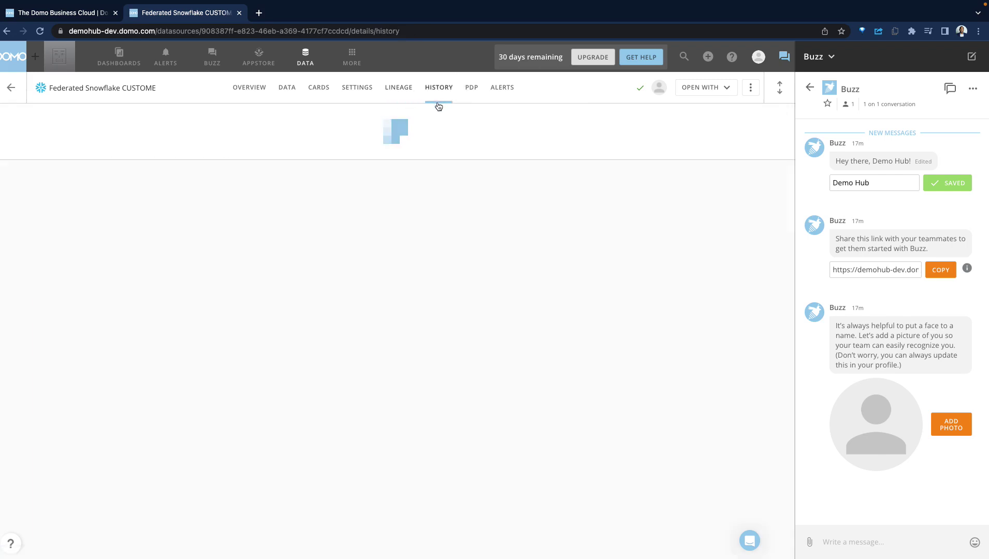
{"action": "left_click", "coordinate": [471, 96]}
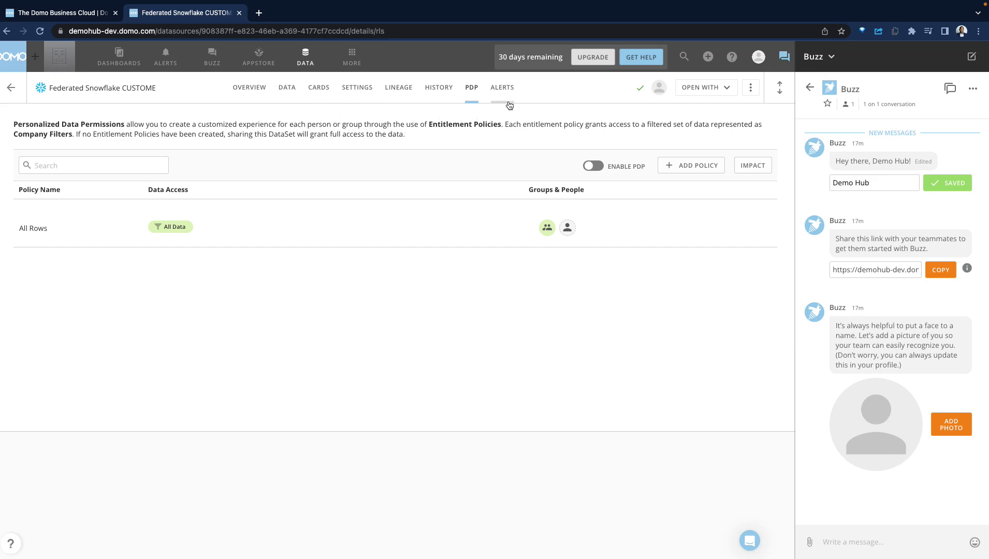
{"action": "left_click", "coordinate": [291, 91]}
{"action": "left_click", "coordinate": [317, 91]}
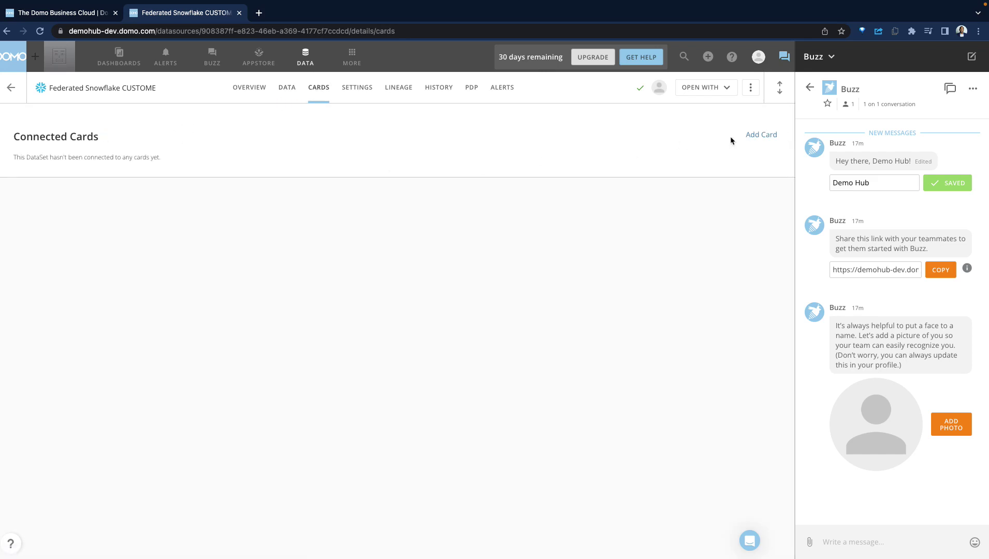
- Add a card on the Federated Snowflake CUSTOMER dataset and set it to a Horizontal bar chart
{"action": "left_click", "coordinate": [752, 136]}
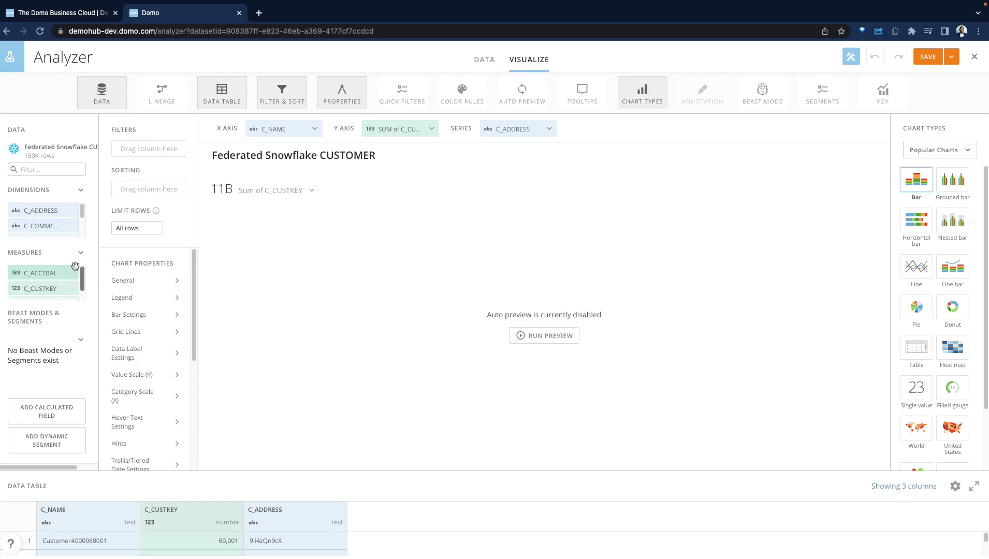
{"action": "scroll", "coordinate": [72, 273], "scroll_direction": "down", "scroll_amount": 1}
{"action": "scroll", "coordinate": [72, 273], "scroll_direction": "up", "scroll_amount": 1}
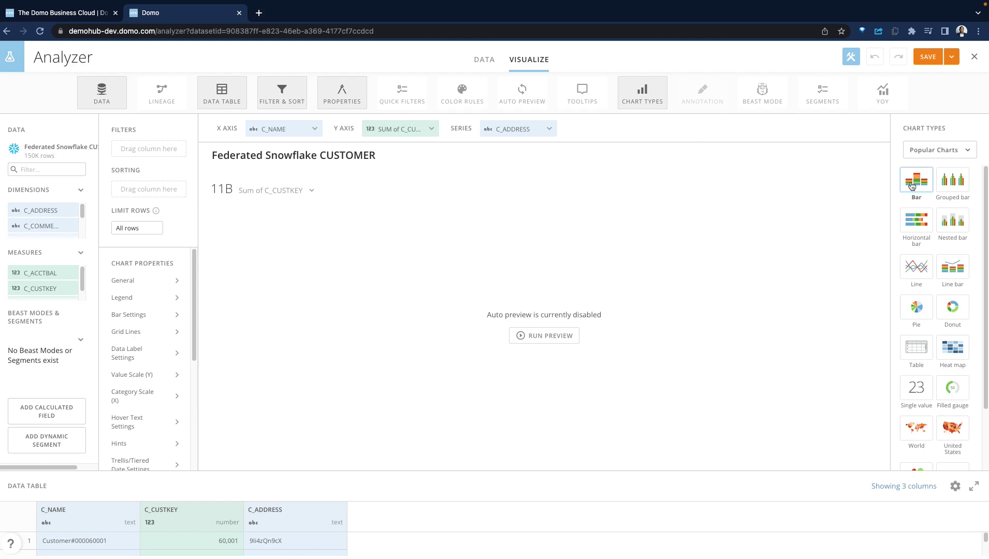
{"action": "left_click", "coordinate": [925, 230]}
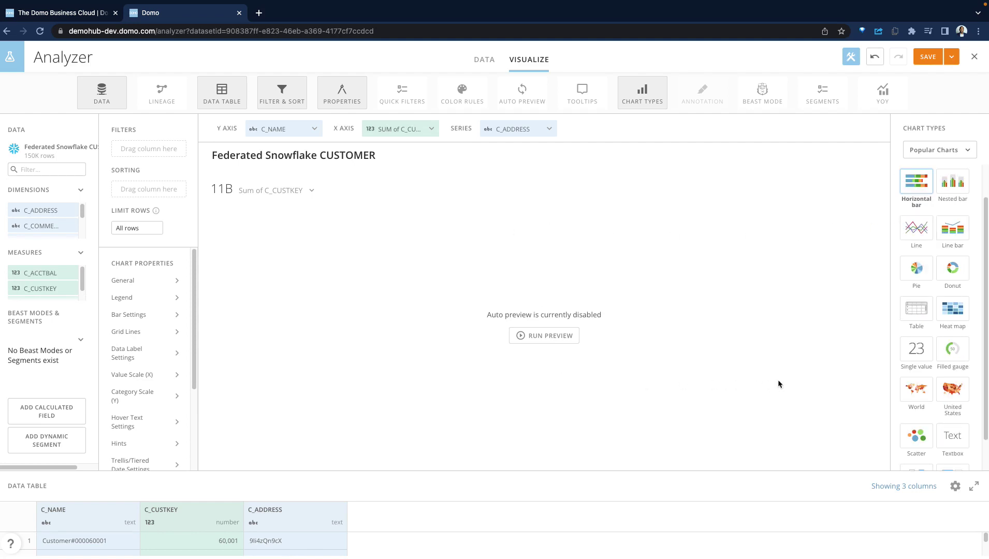
{"action": "scroll", "coordinate": [926, 326], "scroll_direction": "down", "scroll_amount": 1}
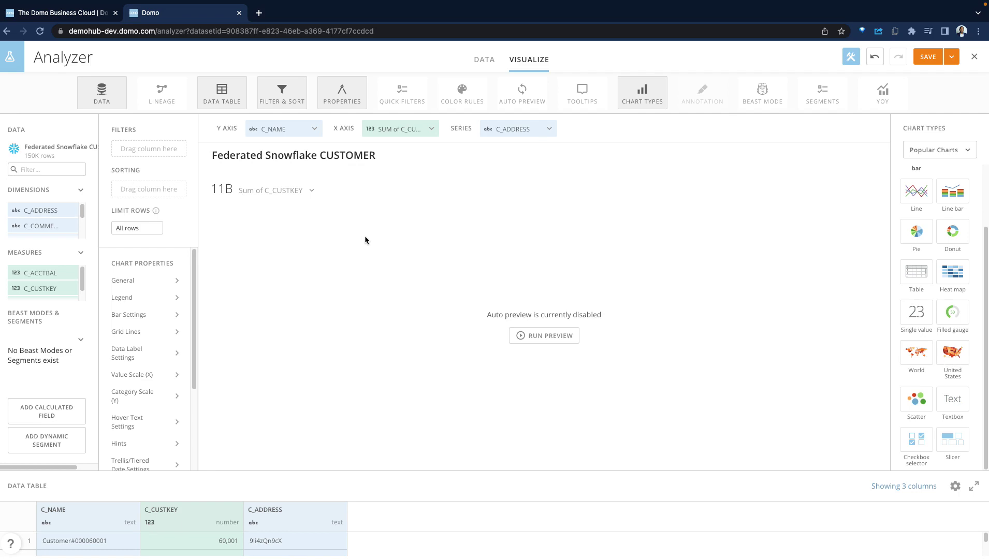
- Preview live data, switch to a Line bar chart, re-run the preview and turn on annotations
{"action": "mouse_move", "coordinate": [396, 472]}
{"action": "left_mouse_down"}
{"action": "mouse_move", "coordinate": [387, 239]}
{"action": "mouse_move", "coordinate": [397, 458]}
{"action": "left_mouse_up"}
{"action": "left_click", "coordinate": [554, 332]}
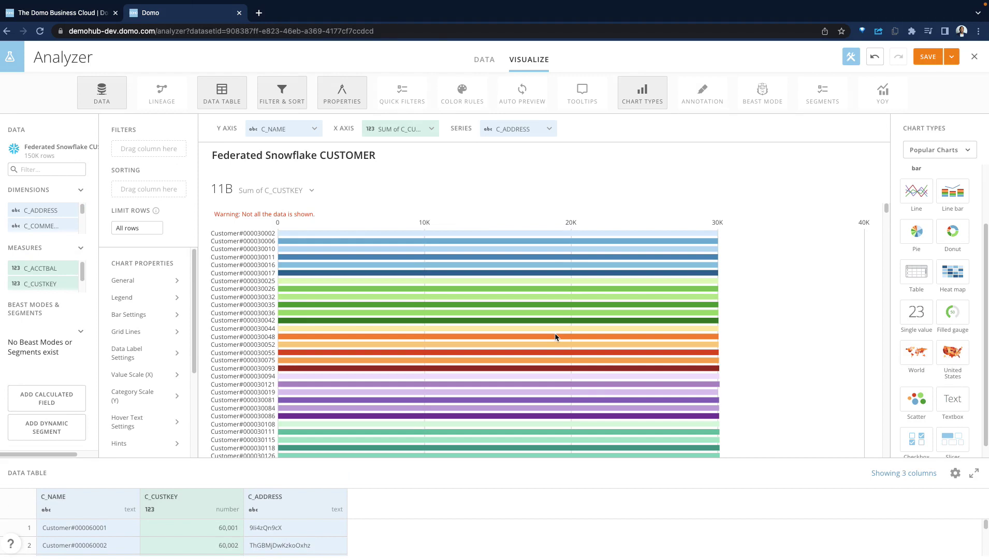
{"action": "left_click", "coordinate": [962, 204]}
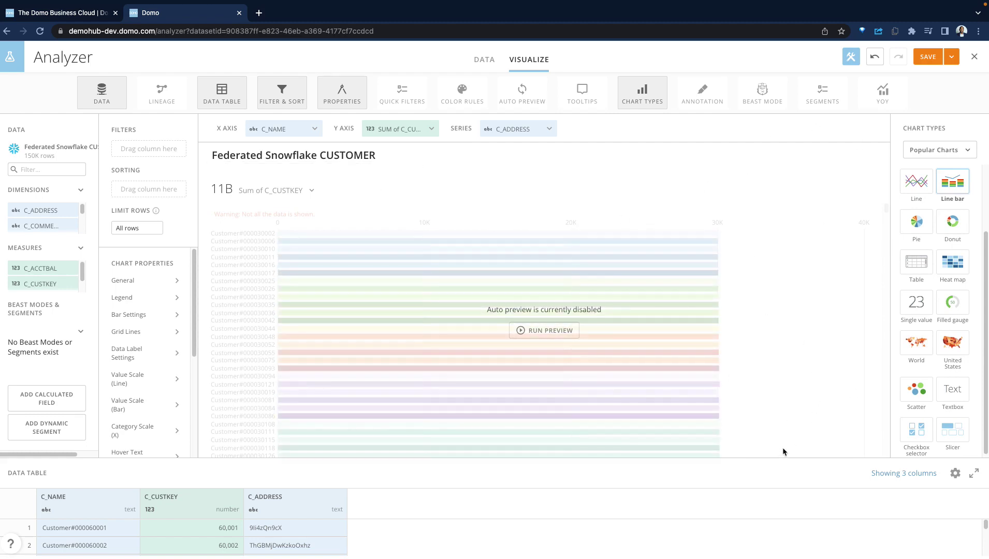
{"action": "left_click", "coordinate": [573, 332]}
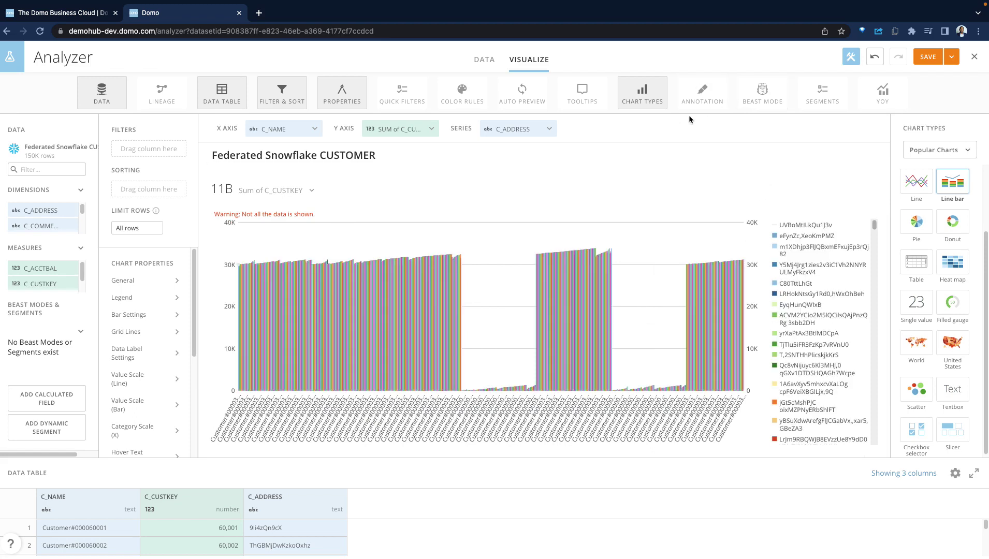
{"action": "left_click", "coordinate": [705, 103]}
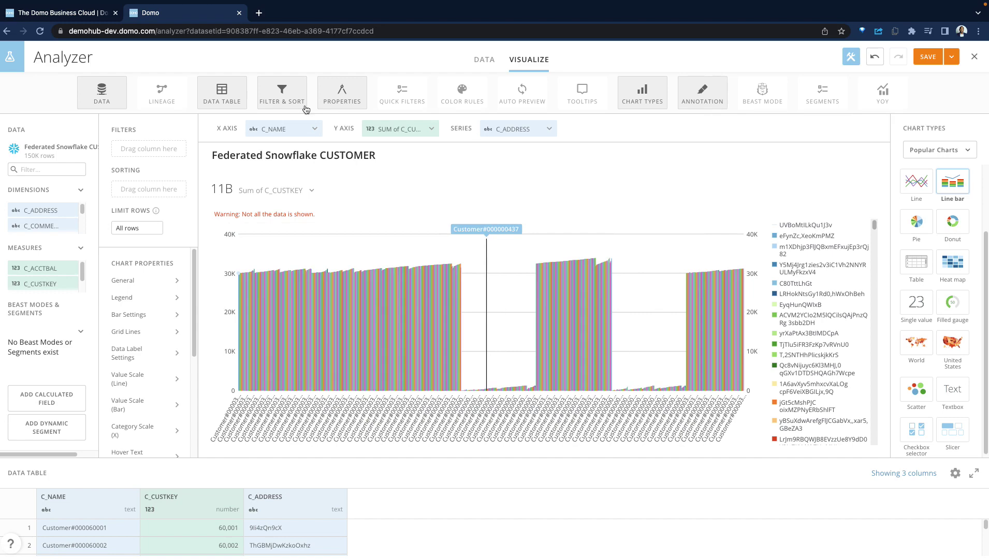
{"action": "scroll", "coordinate": [144, 352], "scroll_direction": "down", "scroll_amount": 4}
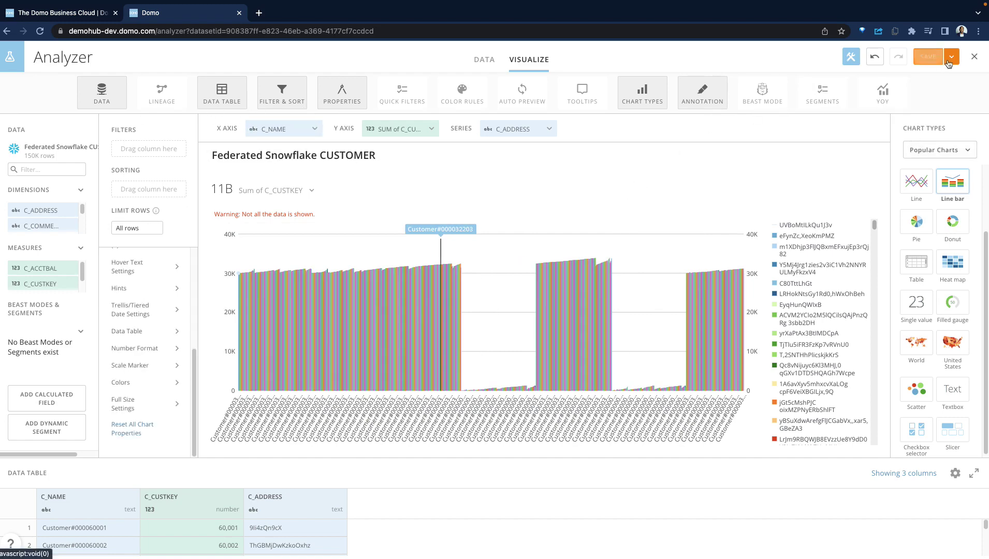
- Save the card to the Overview dashboard, keeping the Federated Snowflake CUSTOMER dataset
{"action": "left_click", "coordinate": [928, 57]}
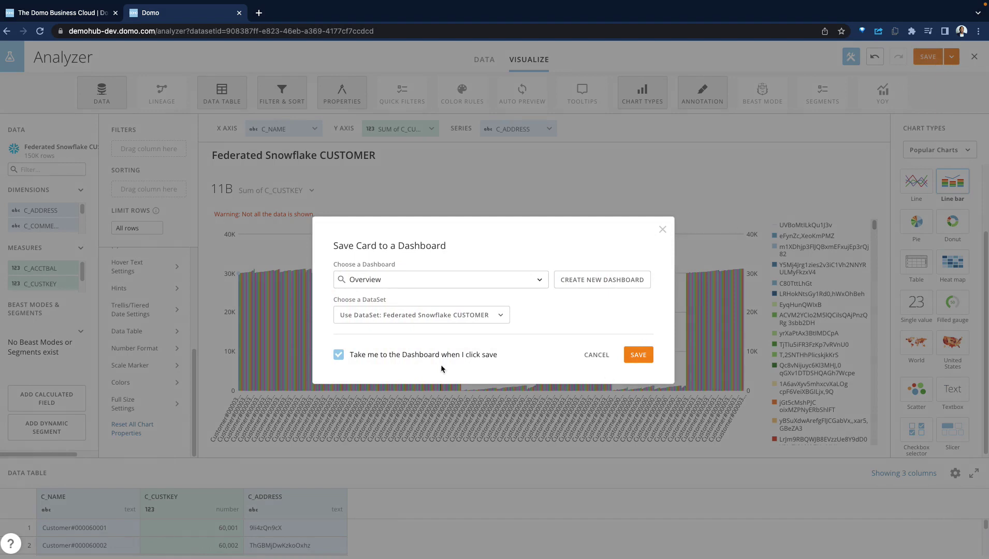
{"action": "left_click", "coordinate": [423, 288]}
{"action": "left_click", "coordinate": [424, 337]}
{"action": "left_click", "coordinate": [570, 305]}
{"action": "left_click", "coordinate": [424, 279]}
{"action": "left_click", "coordinate": [579, 331]}
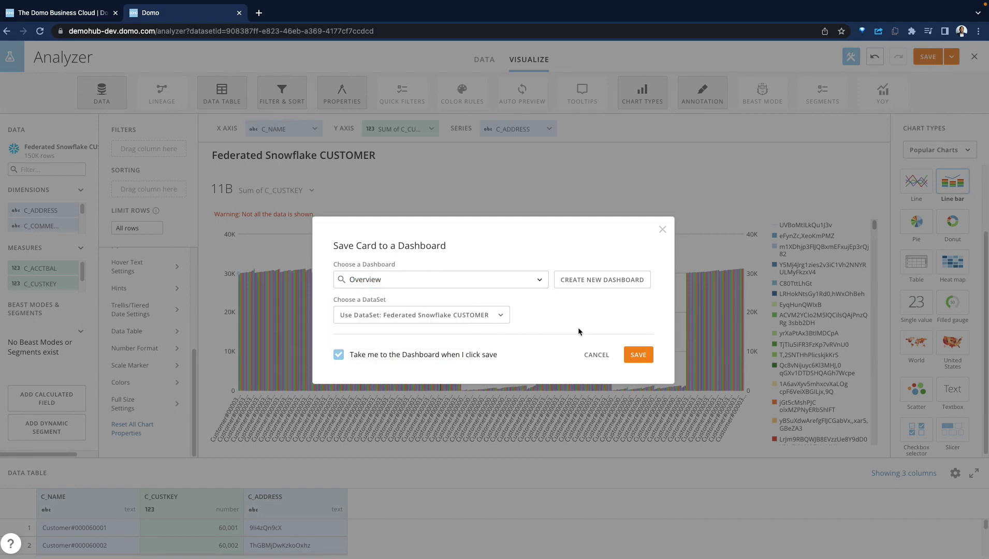
{"action": "left_click", "coordinate": [461, 316]}
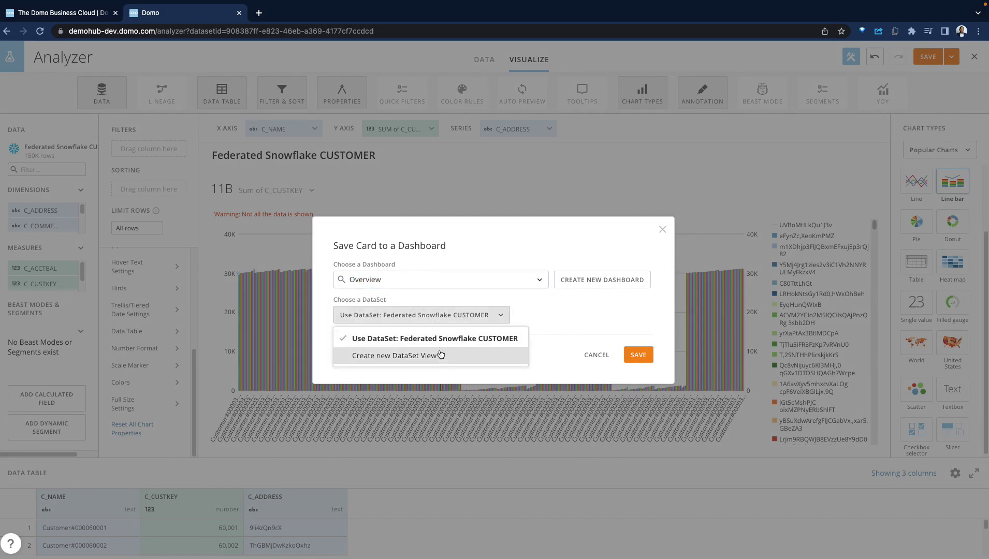
{"action": "left_click", "coordinate": [451, 339]}
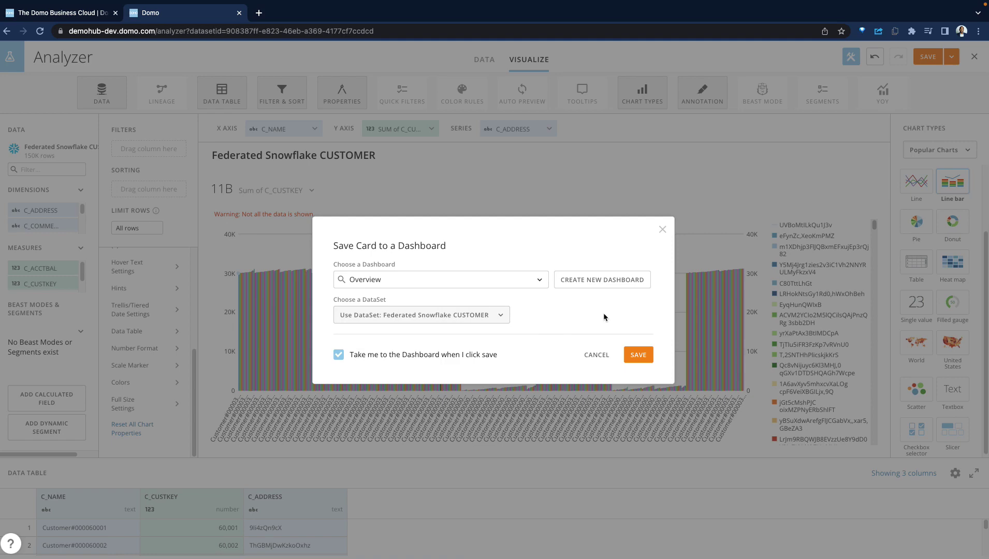
{"action": "left_click", "coordinate": [636, 355]}
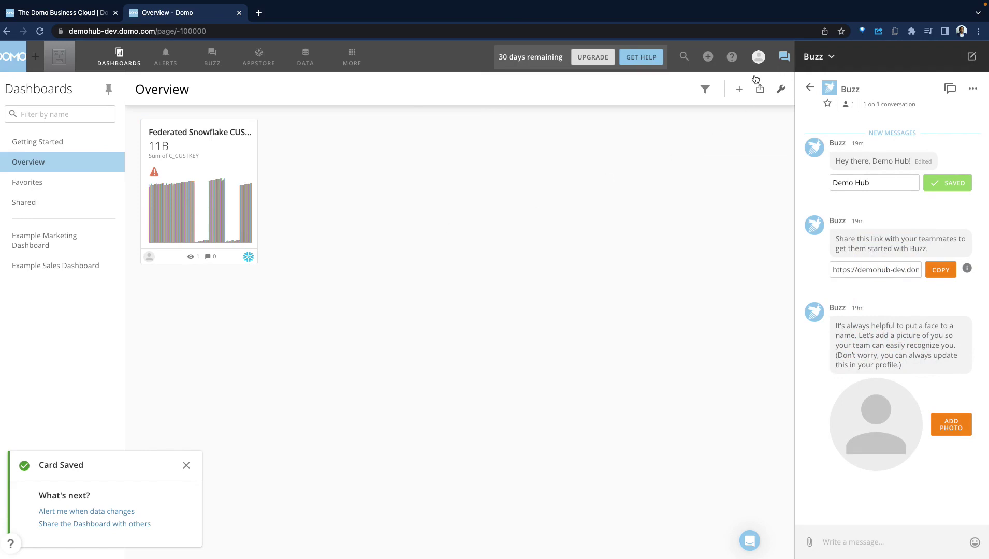
- Create a new Visualization card from existing data via the dashboard's + menu
{"action": "left_click", "coordinate": [741, 89]}
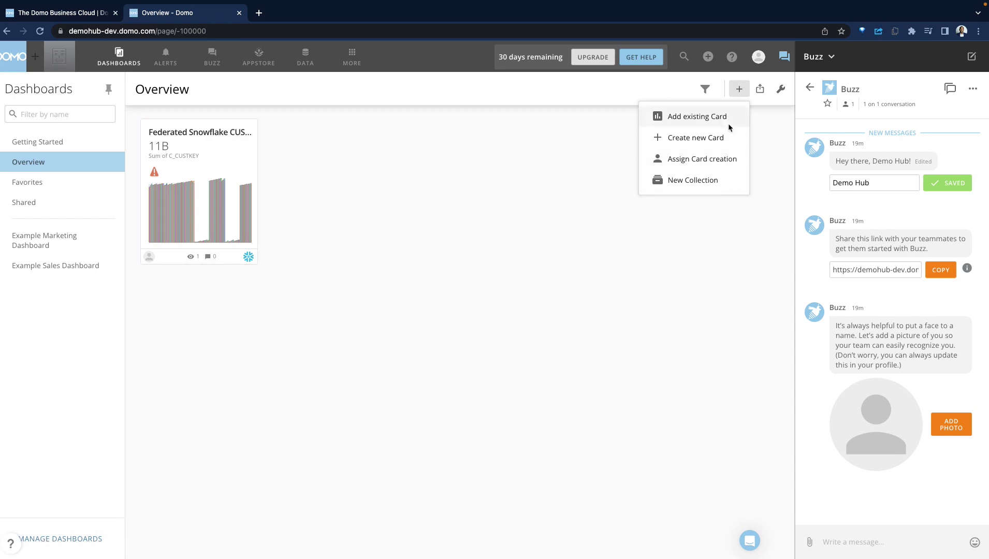
{"action": "left_click", "coordinate": [704, 142]}
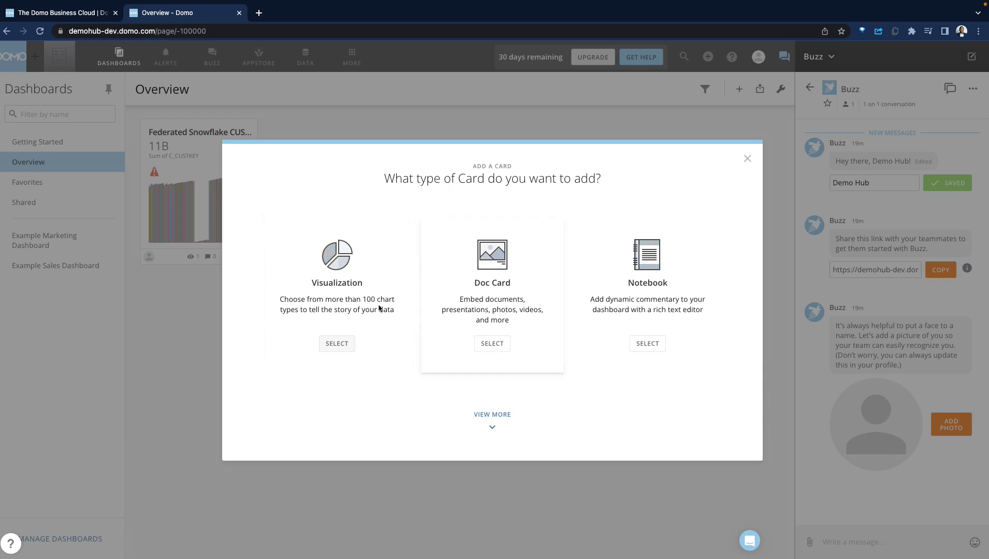
{"action": "left_click", "coordinate": [361, 310]}
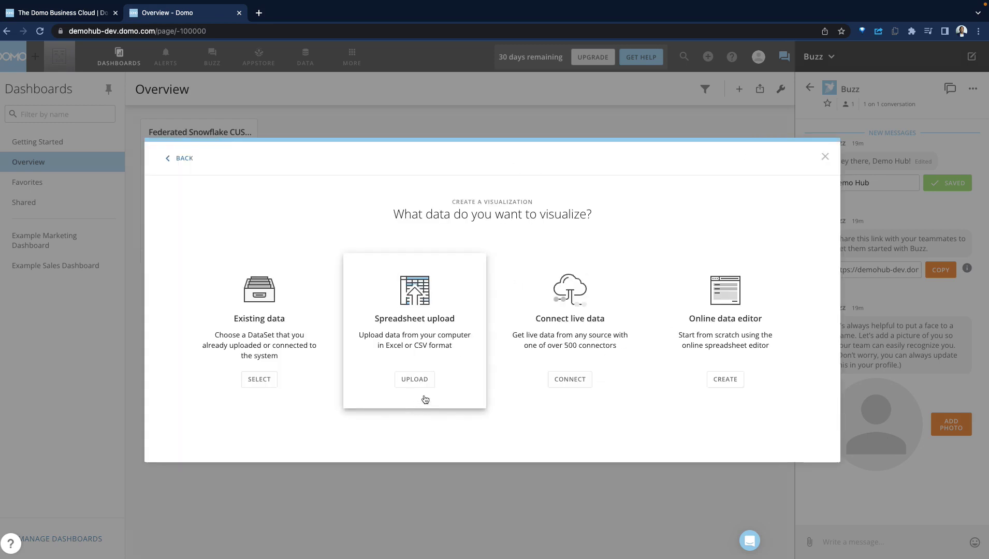
{"action": "left_click", "coordinate": [307, 328]}
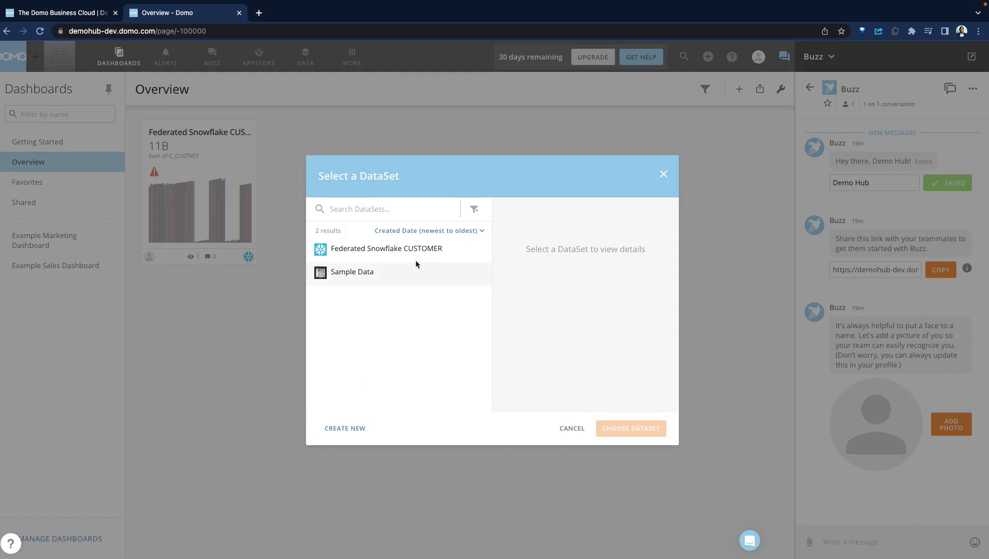
- Choose Sample Data to start a card of Order Quantity by quarter, split by Order Priority
{"action": "left_click", "coordinate": [409, 253]}
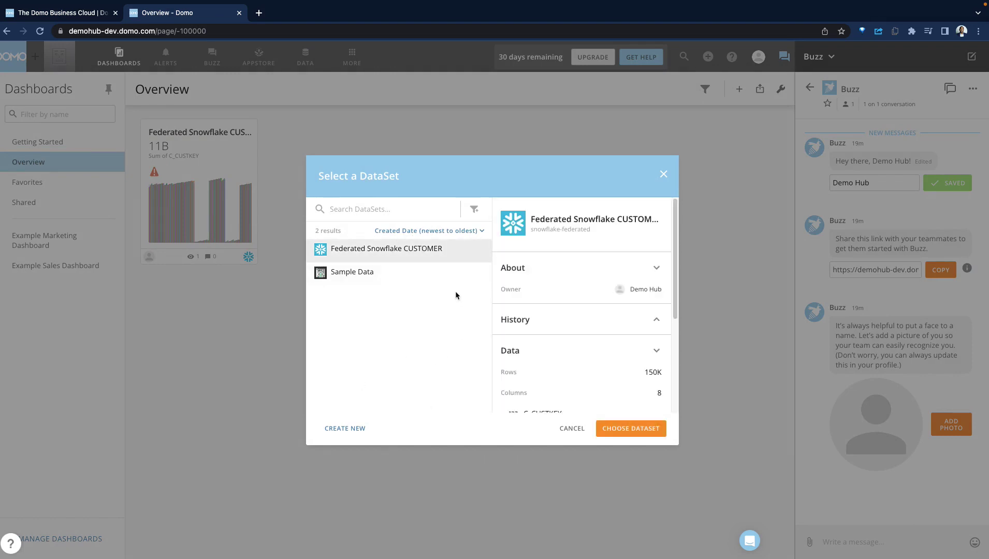
{"action": "left_click", "coordinate": [393, 272]}
{"action": "scroll", "coordinate": [628, 358], "scroll_direction": "down", "scroll_amount": 1}
{"action": "scroll", "coordinate": [632, 359], "scroll_direction": "down", "scroll_amount": 10}
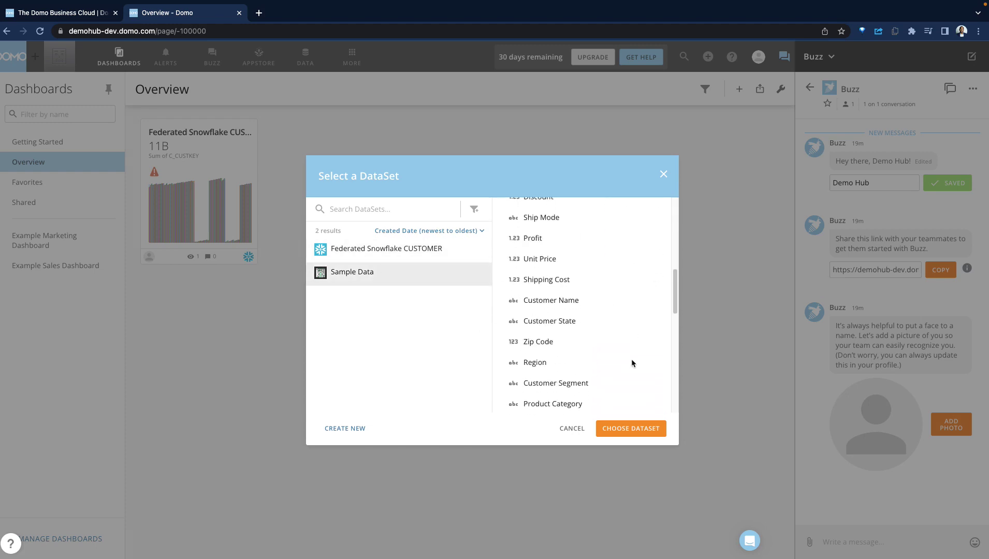
{"action": "left_click", "coordinate": [607, 430]}
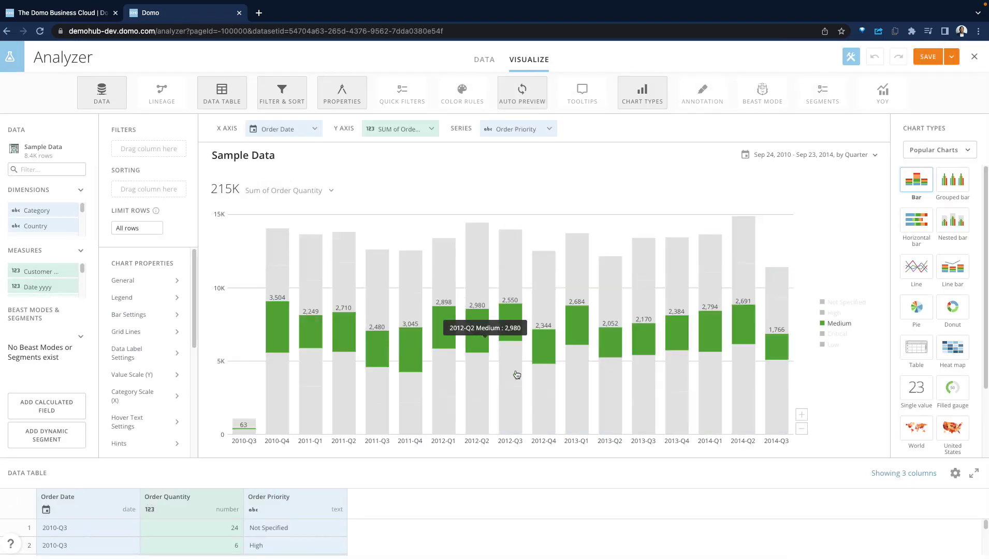
- Save the Sample Data stacked bar card and use Save and Close to return to Overview
{"action": "left_click", "coordinate": [951, 56]}
{"action": "left_click", "coordinate": [931, 57]}
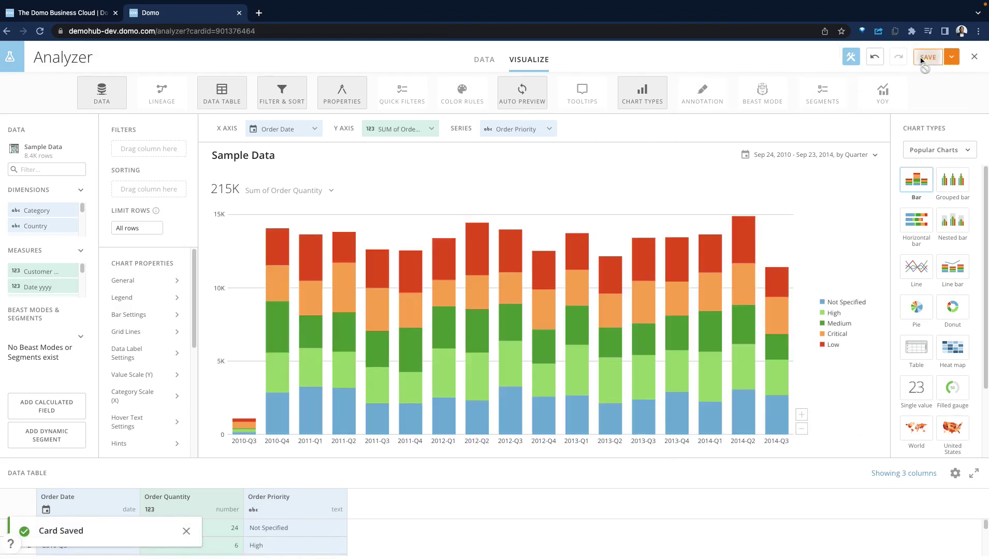
{"action": "left_click", "coordinate": [920, 61]}
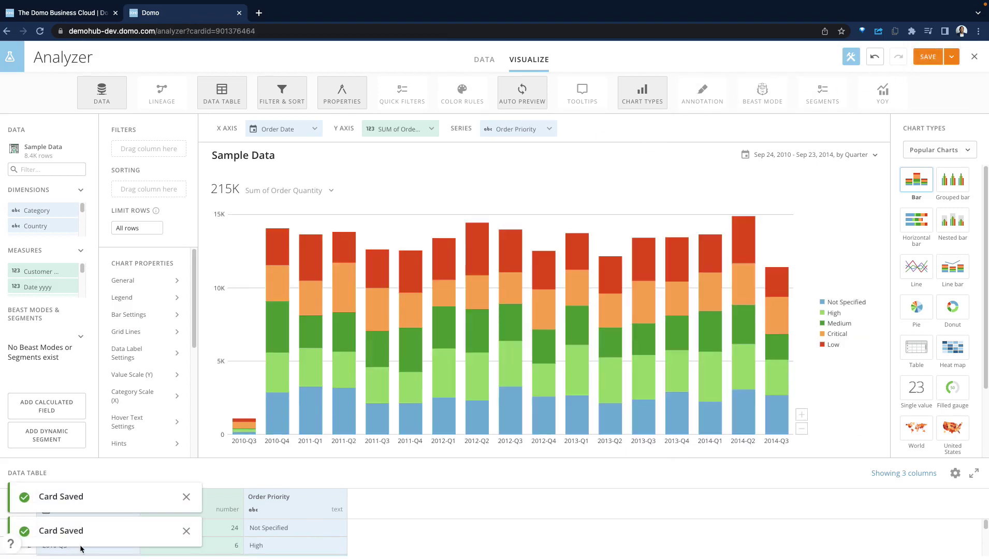
{"action": "left_click", "coordinate": [951, 57]}
{"action": "left_click", "coordinate": [935, 115]}
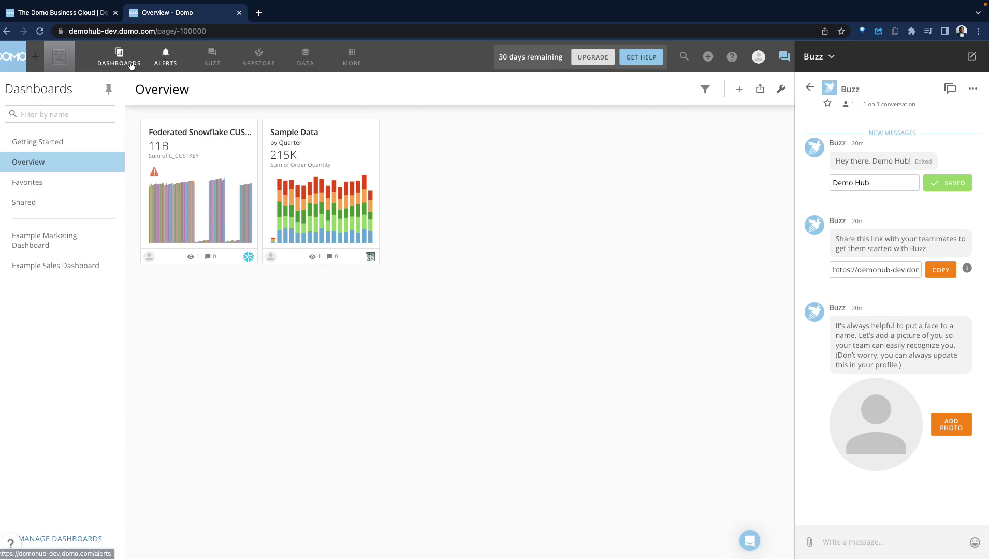
- Go to the DataSets list in the data center and bring up the Connectors catalog
{"action": "left_click", "coordinate": [312, 67]}
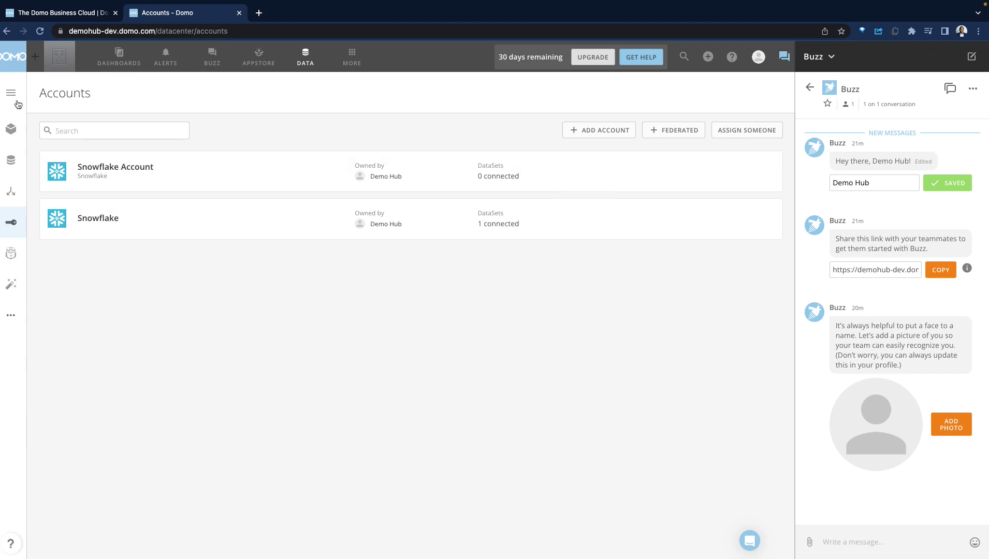
{"action": "left_click", "coordinate": [14, 158]}
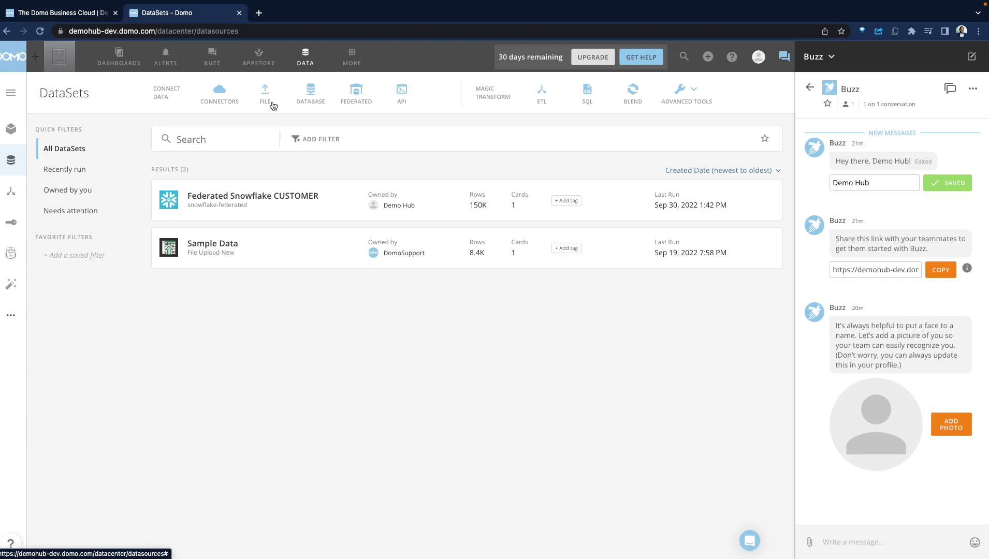
{"action": "left_click", "coordinate": [213, 100]}
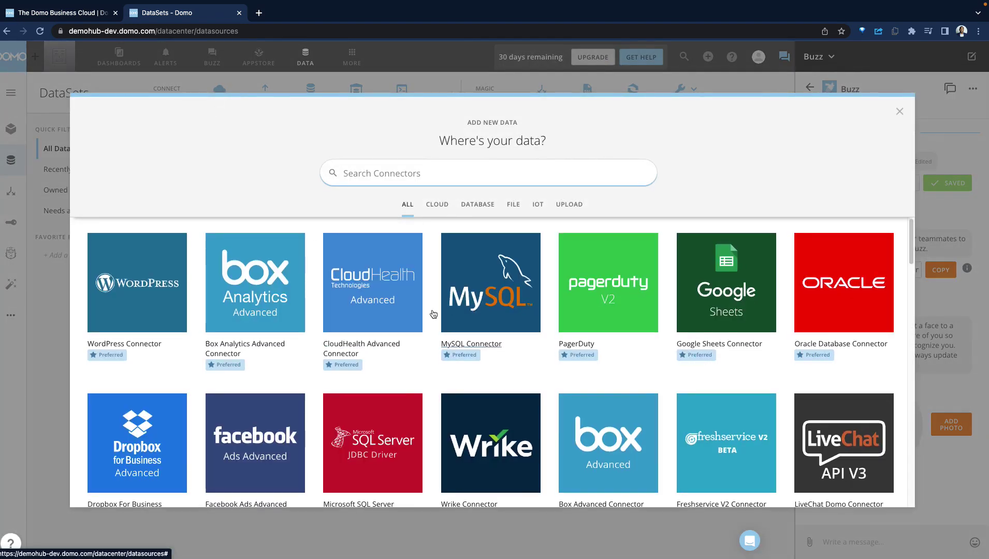
- Browse the Cloud and Database connector categories
{"action": "left_click", "coordinate": [437, 205]}
{"action": "scroll", "coordinate": [507, 283], "scroll_direction": "down", "scroll_amount": 2}
{"action": "scroll", "coordinate": [507, 283], "scroll_direction": "down", "scroll_amount": 5}
{"action": "scroll", "coordinate": [507, 289], "scroll_direction": "down", "scroll_amount": 3}
{"action": "scroll", "coordinate": [499, 249], "scroll_direction": "up", "scroll_amount": 10}
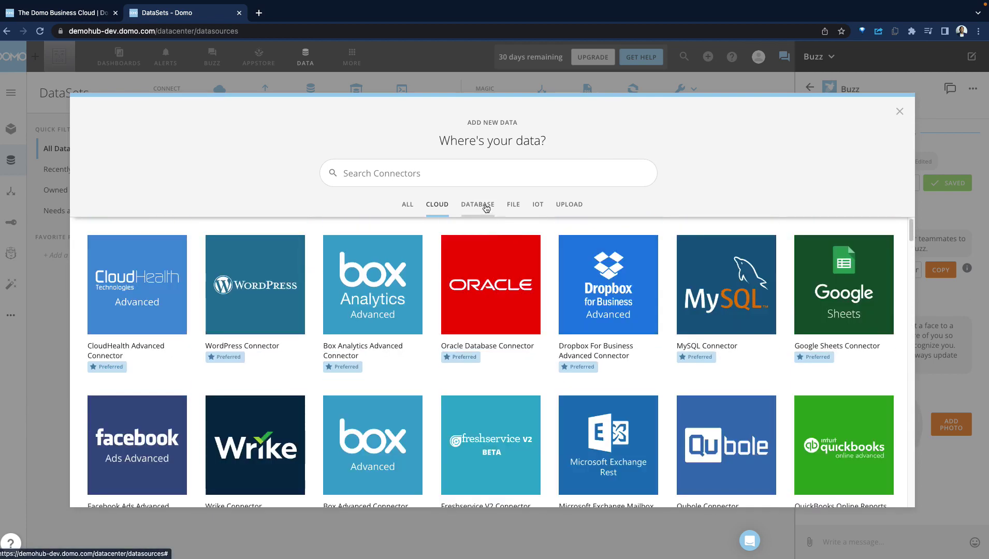
{"action": "left_click", "coordinate": [486, 204]}
{"action": "scroll", "coordinate": [495, 225], "scroll_direction": "down", "scroll_amount": 5}
{"action": "scroll", "coordinate": [502, 289], "scroll_direction": "down", "scroll_amount": 10}
- Browse the File, IoT and Upload categories, then close the Add New Data catalog
{"action": "left_click", "coordinate": [514, 205]}
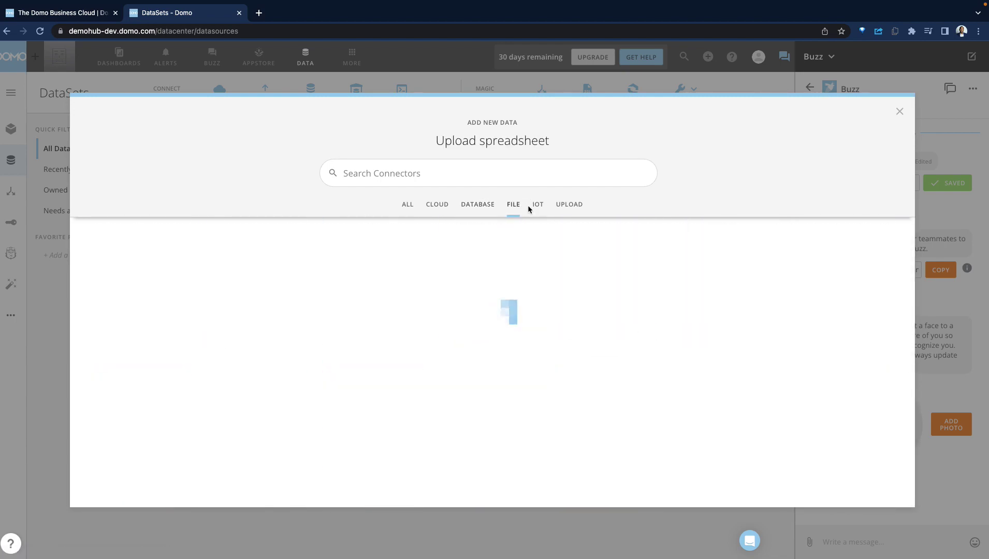
{"action": "left_click", "coordinate": [535, 206]}
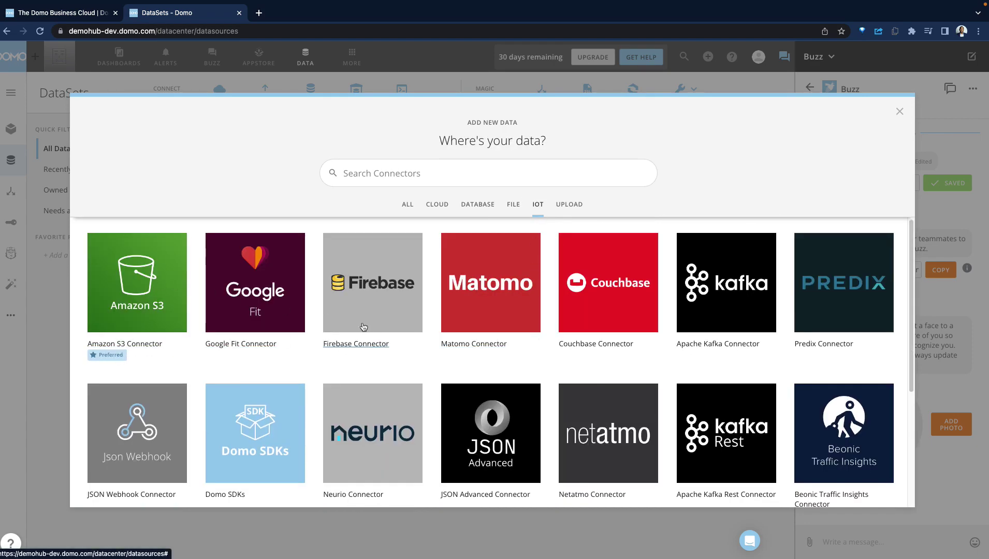
{"action": "scroll", "coordinate": [438, 337], "scroll_direction": "down", "scroll_amount": 1}
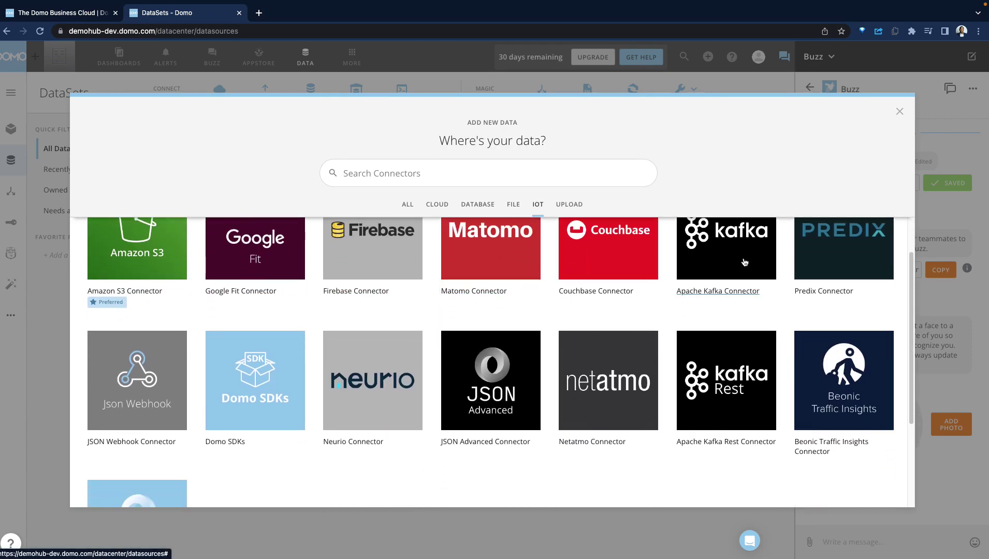
{"action": "scroll", "coordinate": [539, 342], "scroll_direction": "down", "scroll_amount": 3}
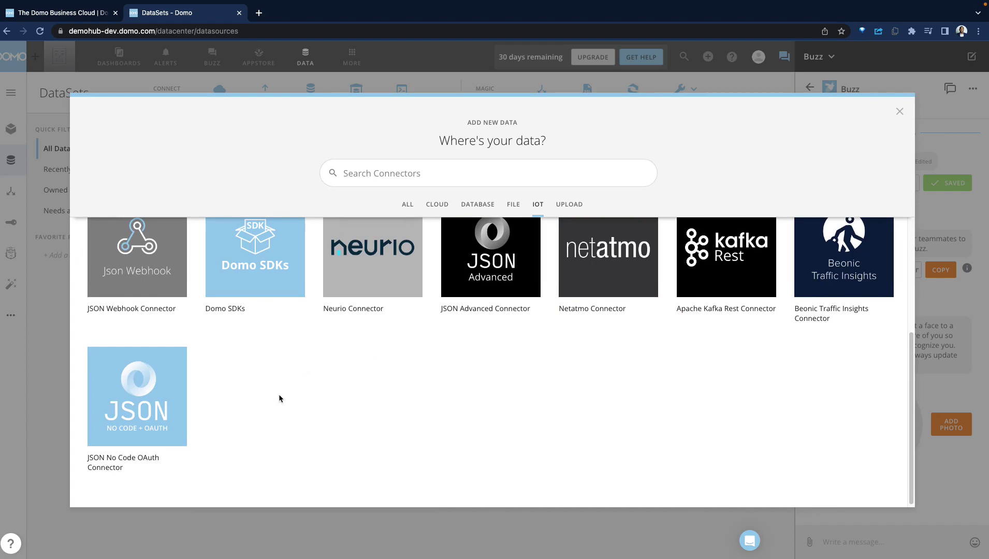
{"action": "scroll", "coordinate": [306, 389], "scroll_direction": "up", "scroll_amount": 4}
{"action": "left_click", "coordinate": [569, 205]}
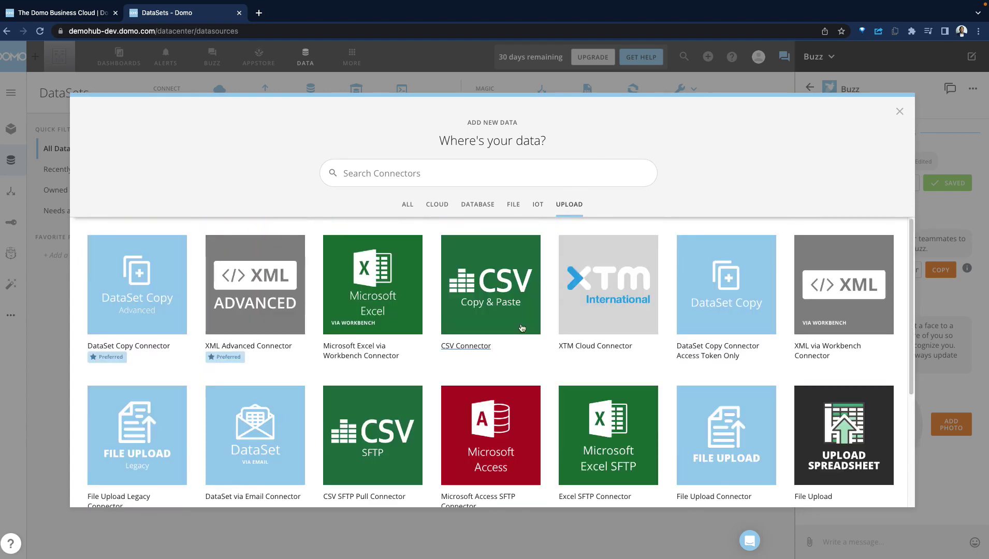
{"action": "scroll", "coordinate": [497, 362], "scroll_direction": "down", "scroll_amount": 3}
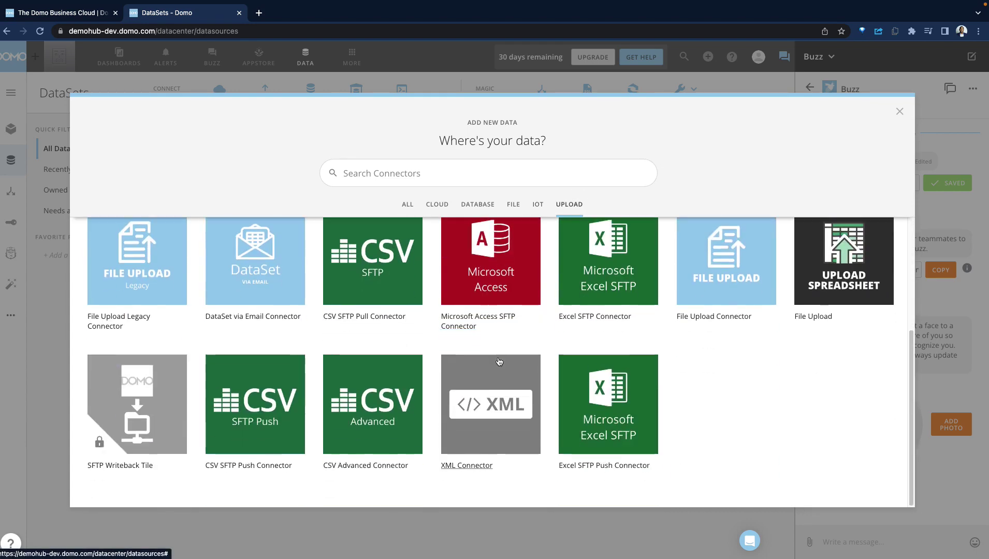
{"action": "left_click", "coordinate": [898, 112]}
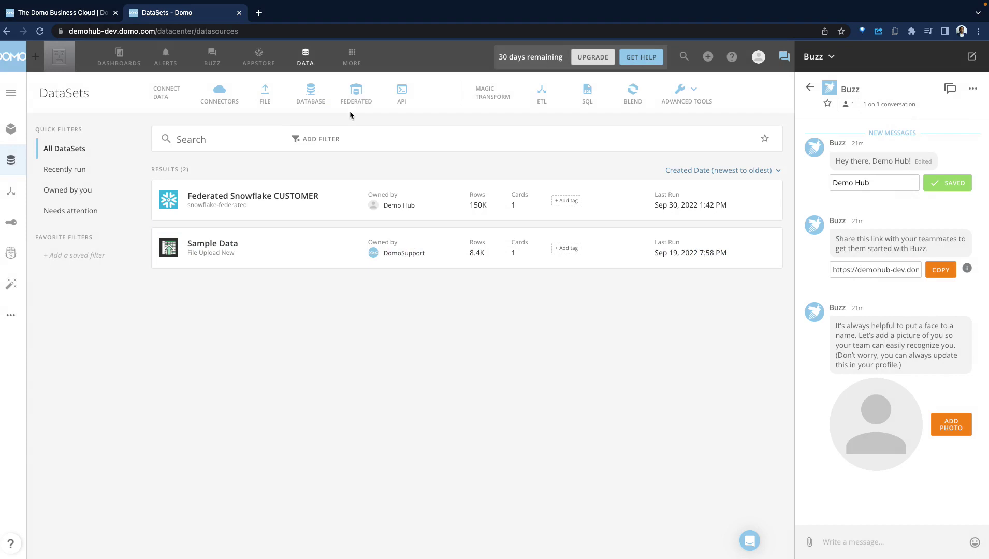
- Open the Sample Data card from the Overview dashboard and bring up its Share options
{"action": "left_click", "coordinate": [118, 56]}
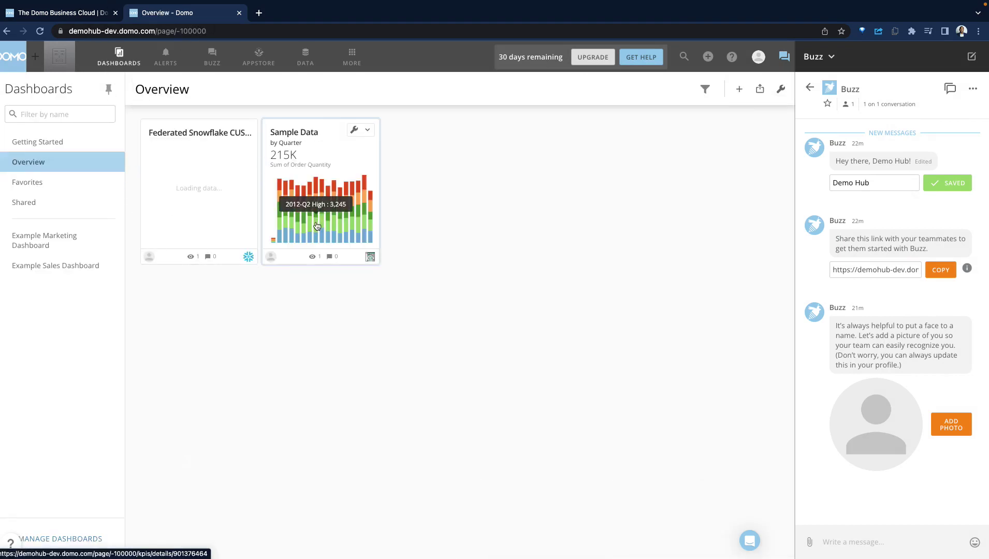
{"action": "left_click", "coordinate": [345, 179]}
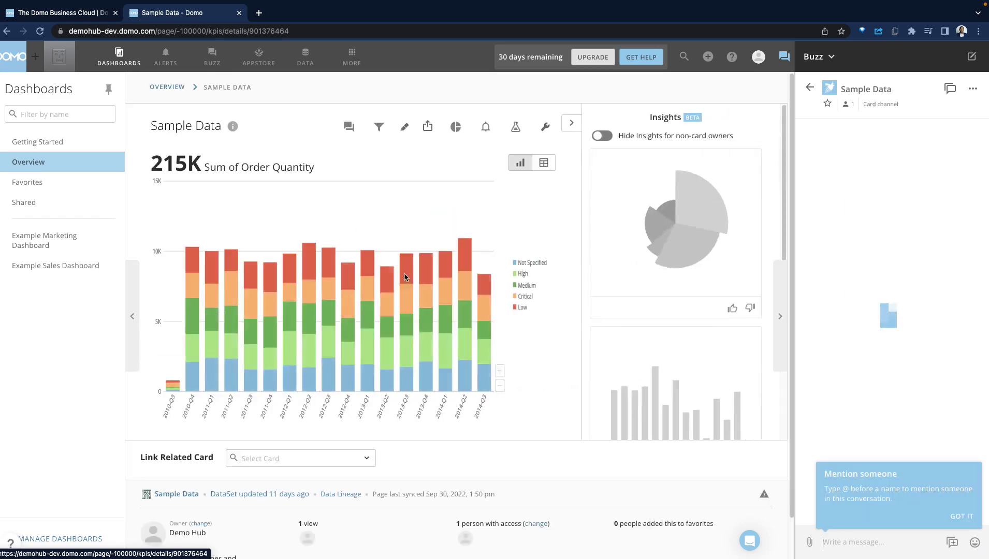
{"action": "scroll", "coordinate": [651, 276], "scroll_direction": "down", "scroll_amount": 2}
{"action": "scroll", "coordinate": [624, 270], "scroll_direction": "down", "scroll_amount": 2}
{"action": "scroll", "coordinate": [624, 269], "scroll_direction": "up", "scroll_amount": 4}
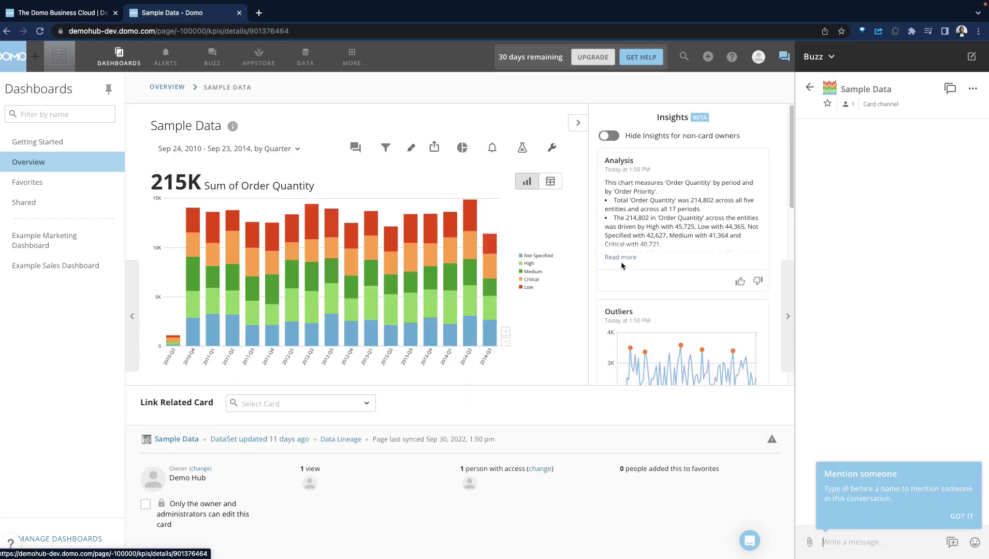
{"action": "left_click", "coordinate": [436, 151]}
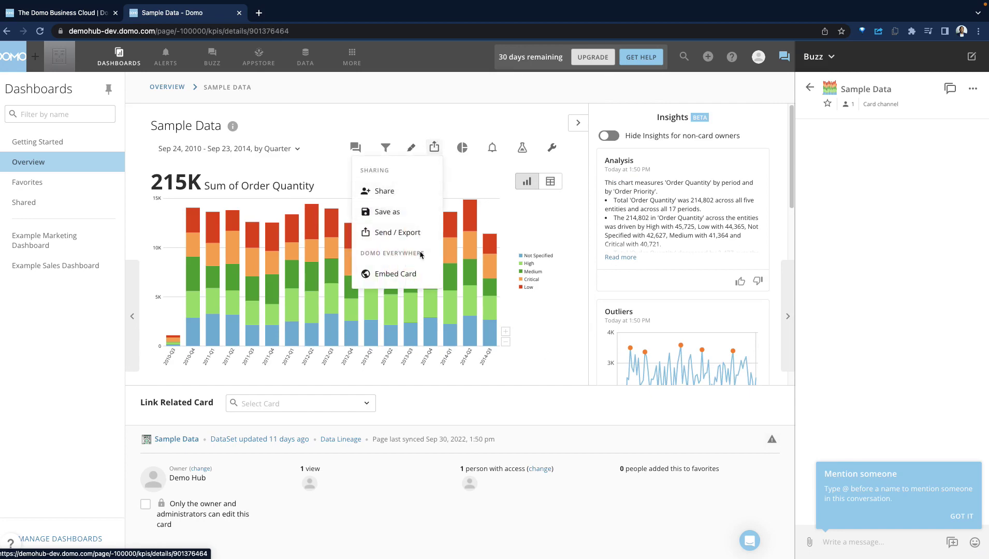
- Embed the Sample Data card as Private with export and table view allowed, copy the HTML, and close
{"action": "left_click", "coordinate": [417, 274]}
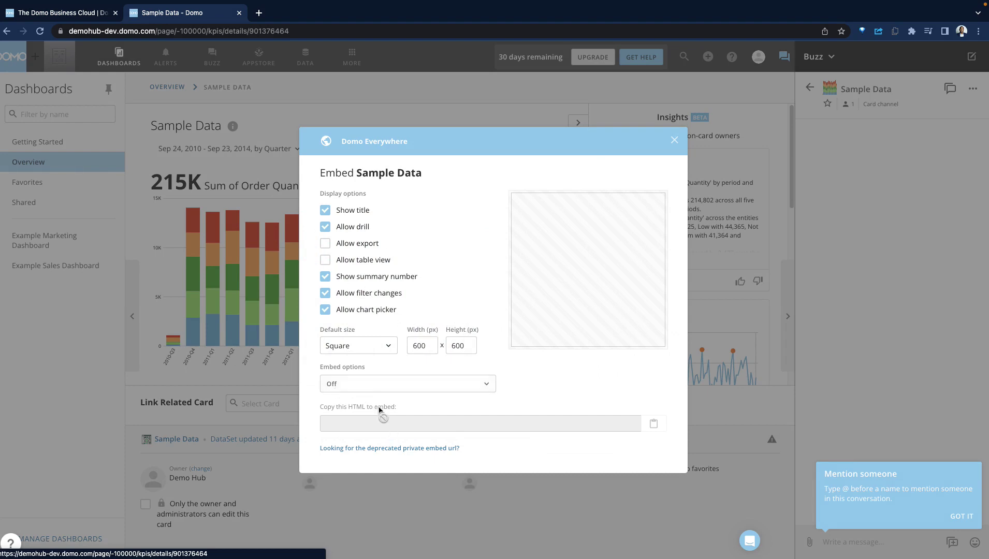
{"action": "left_click", "coordinate": [358, 243]}
{"action": "left_click", "coordinate": [359, 260]}
{"action": "left_click", "coordinate": [394, 386]}
{"action": "left_click", "coordinate": [382, 429]}
{"action": "left_click", "coordinate": [528, 448]}
{"action": "left_click", "coordinate": [533, 444]}
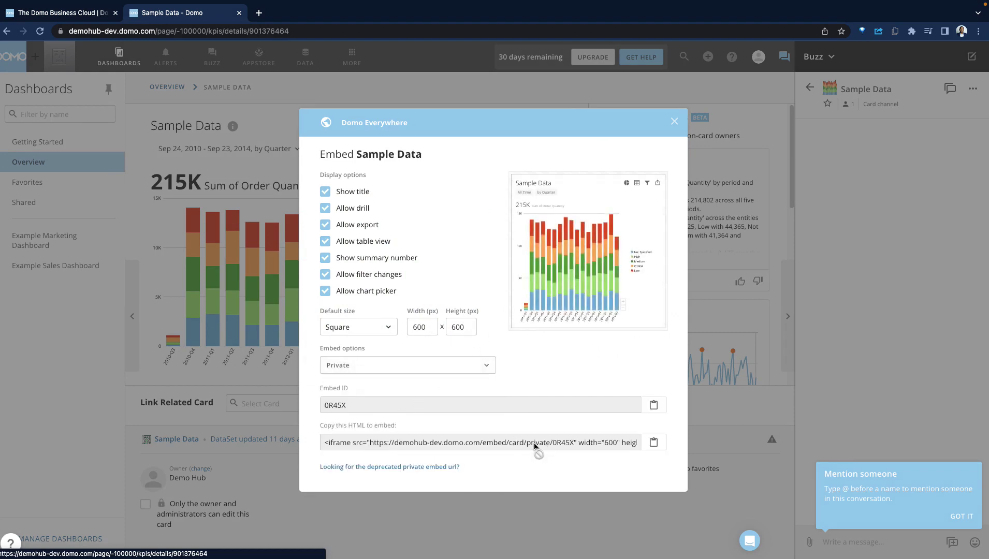
{"action": "left_click", "coordinate": [674, 121]}
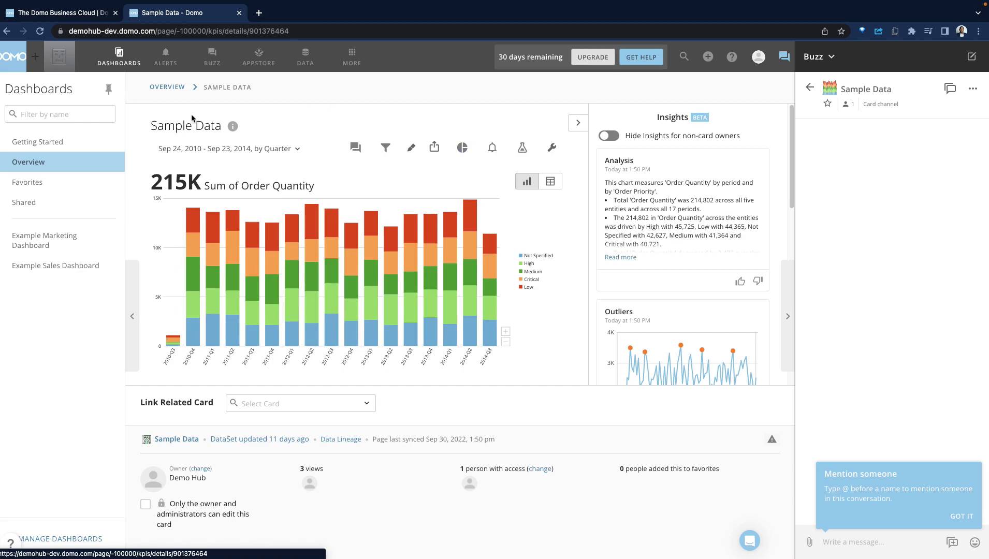
- Visit the home page, Appstore and Buzz, then open Data Science from the MORE menu
{"action": "left_click", "coordinate": [13, 66]}
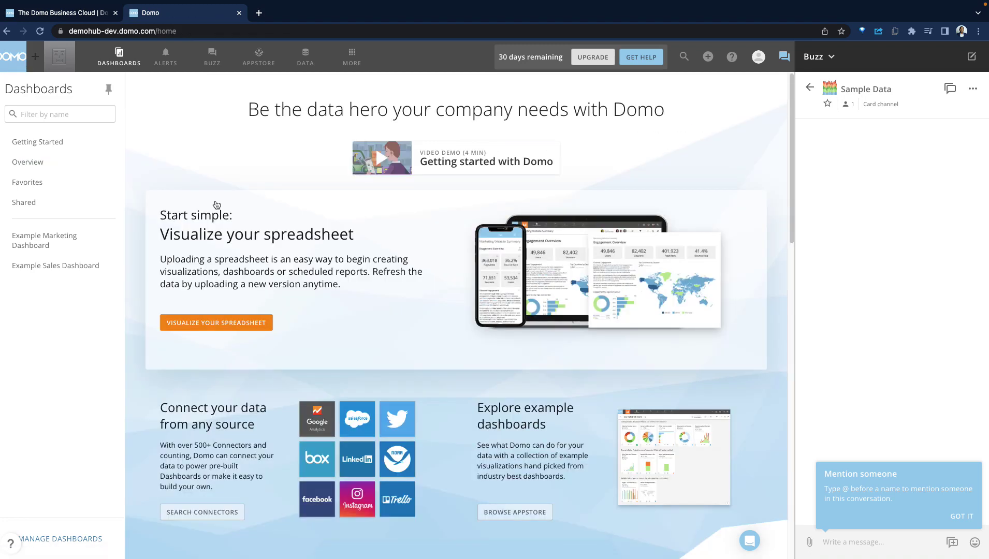
{"action": "left_click", "coordinate": [259, 56]}
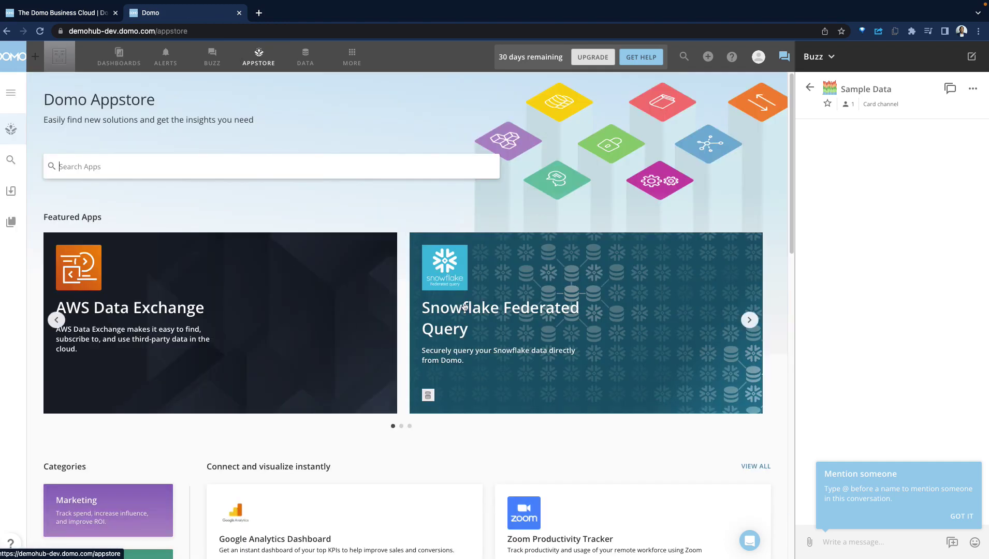
{"action": "left_click", "coordinate": [220, 64]}
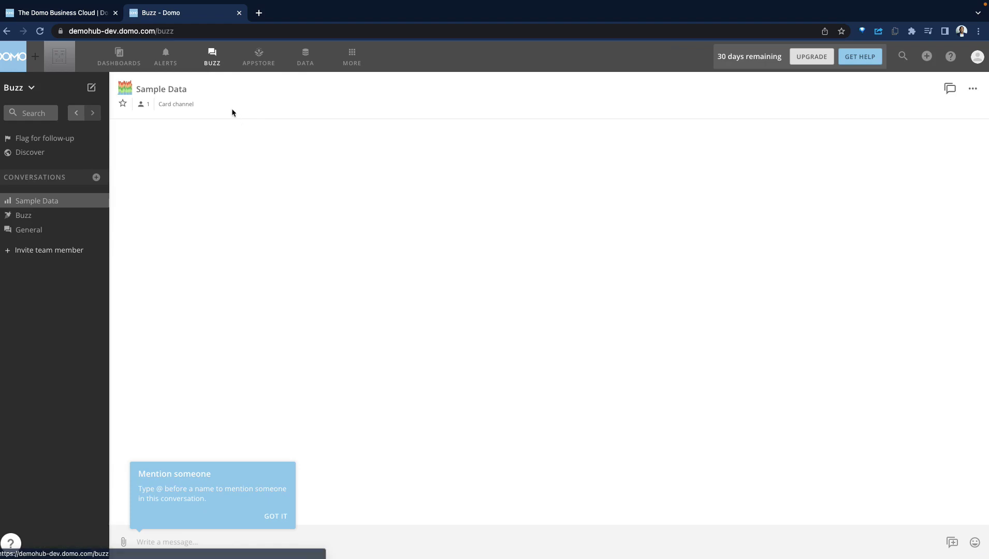
{"action": "left_click", "coordinate": [354, 56]}
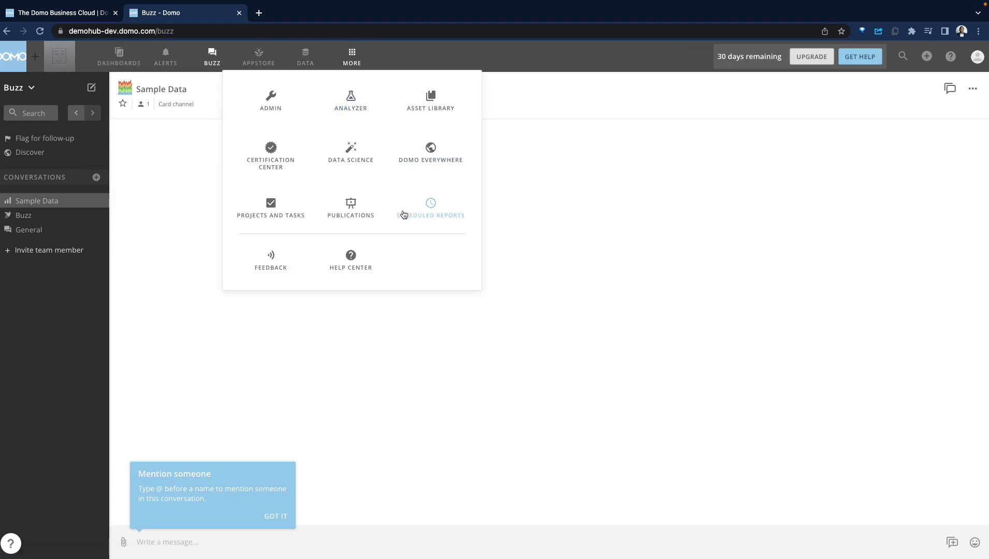
{"action": "left_click", "coordinate": [361, 154]}
{"action": "scroll", "coordinate": [308, 198], "scroll_direction": "down", "scroll_amount": 1}
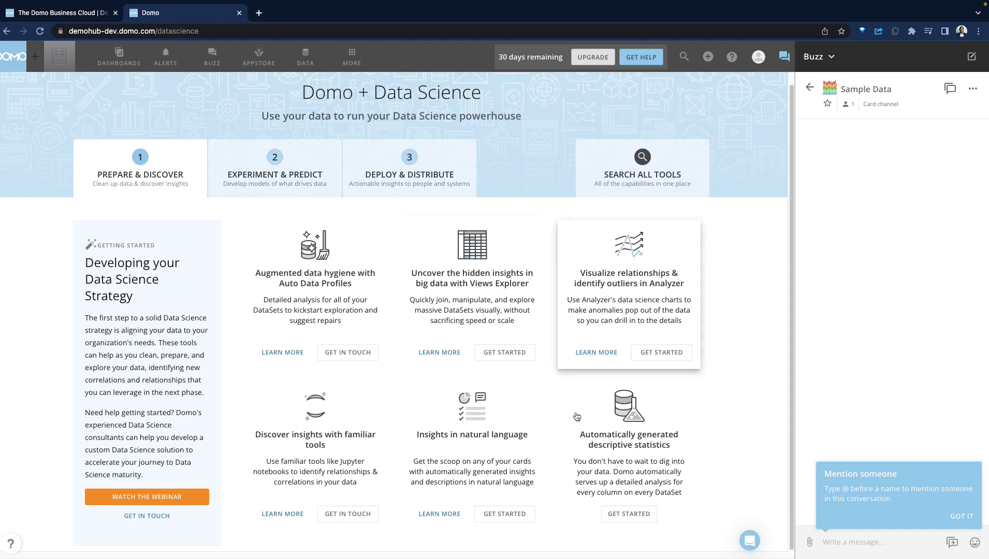
- Dismiss the Auto Data Profiles Contact Sales form and reach the home page via MORE > Scheduled Reports
{"action": "left_click", "coordinate": [439, 350]}
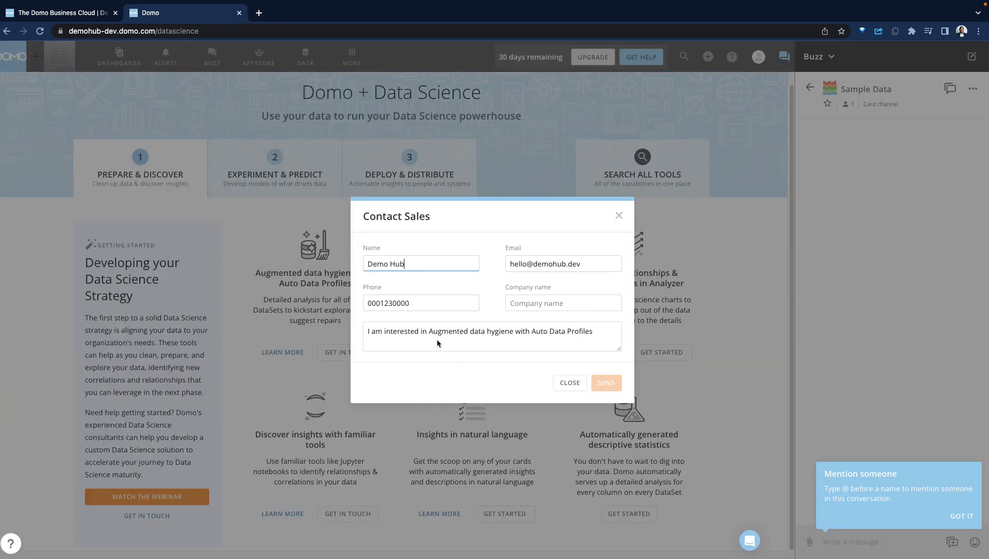
{"action": "left_click", "coordinate": [576, 387]}
{"action": "scroll", "coordinate": [353, 224], "scroll_direction": "up", "scroll_amount": 1}
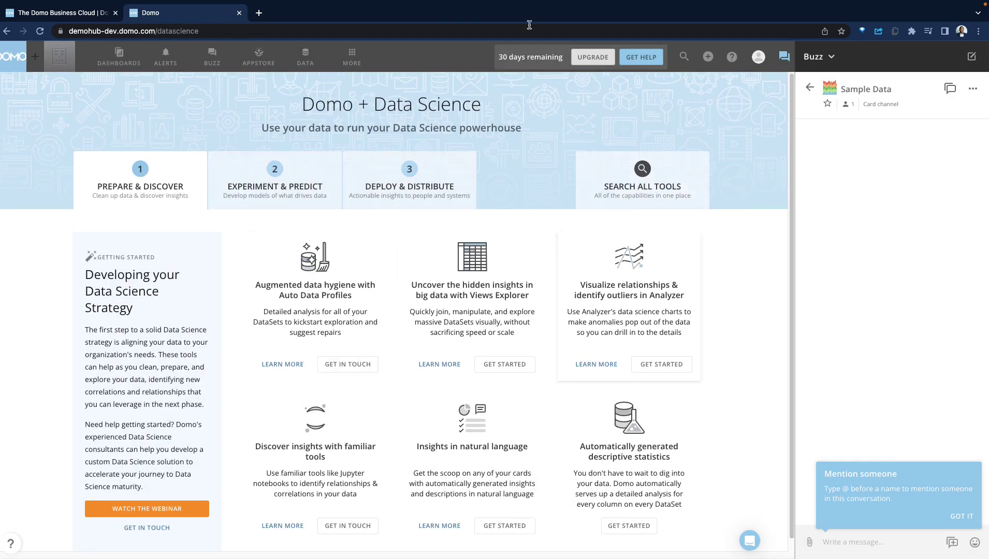
{"action": "left_click", "coordinate": [351, 63]}
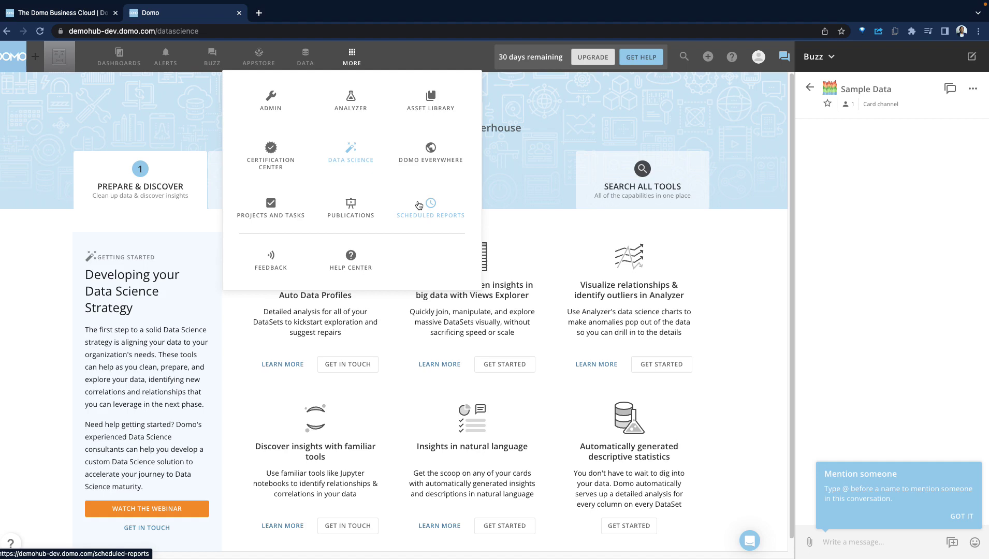
{"action": "left_click", "coordinate": [419, 205]}
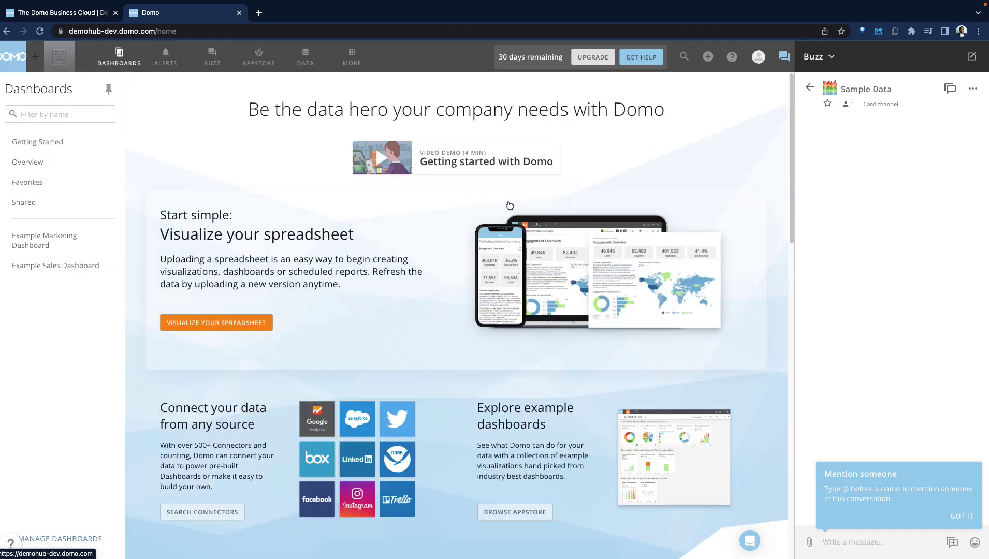